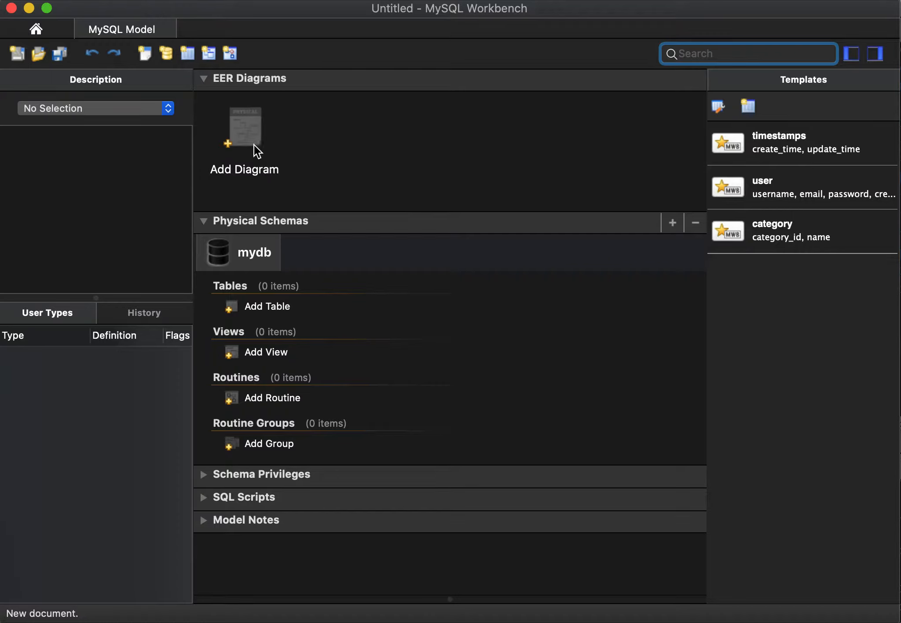
Step: Add a new EER diagram to the model and place a table in the canvas's upper middle
double_click(242, 138)
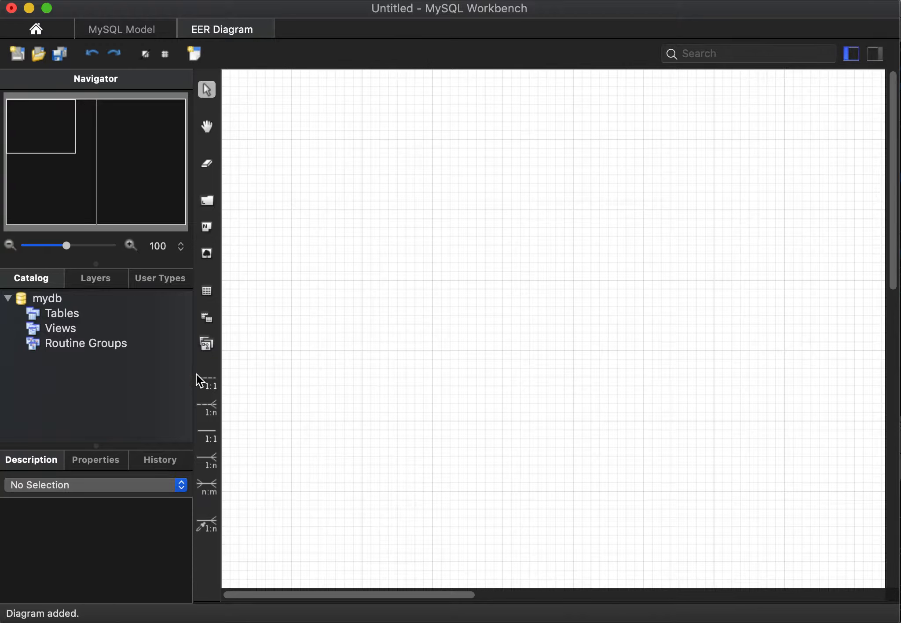
left_click(206, 291)
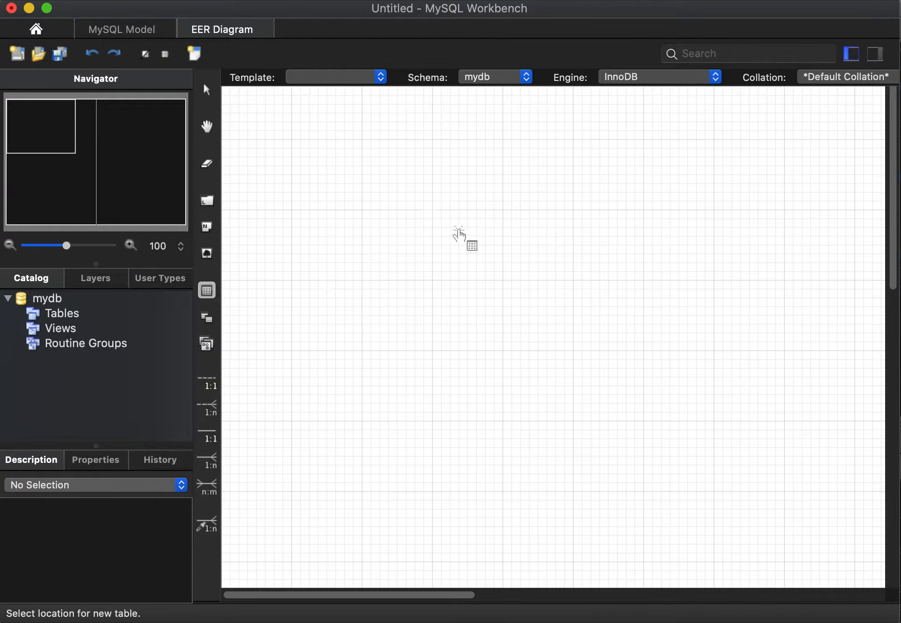
left_click(436, 213)
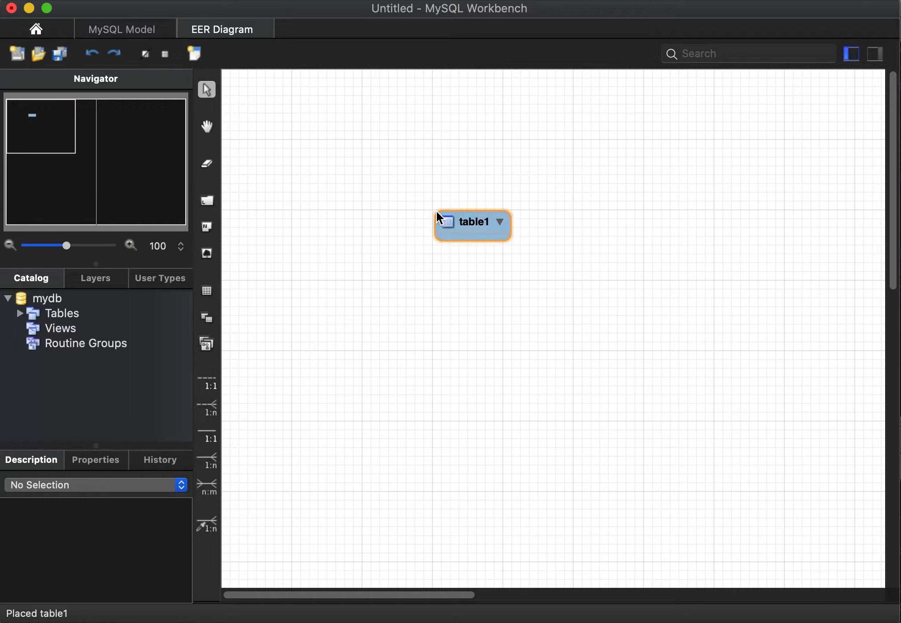
Step: Open the placed table for editing and rename it patients
double_click(463, 220)
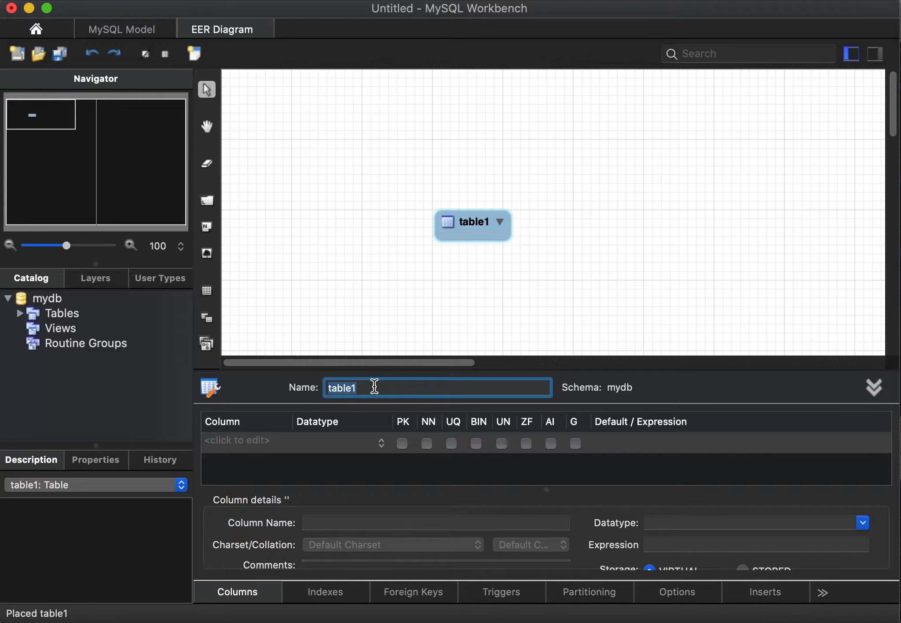
type("patients")
key("Return")
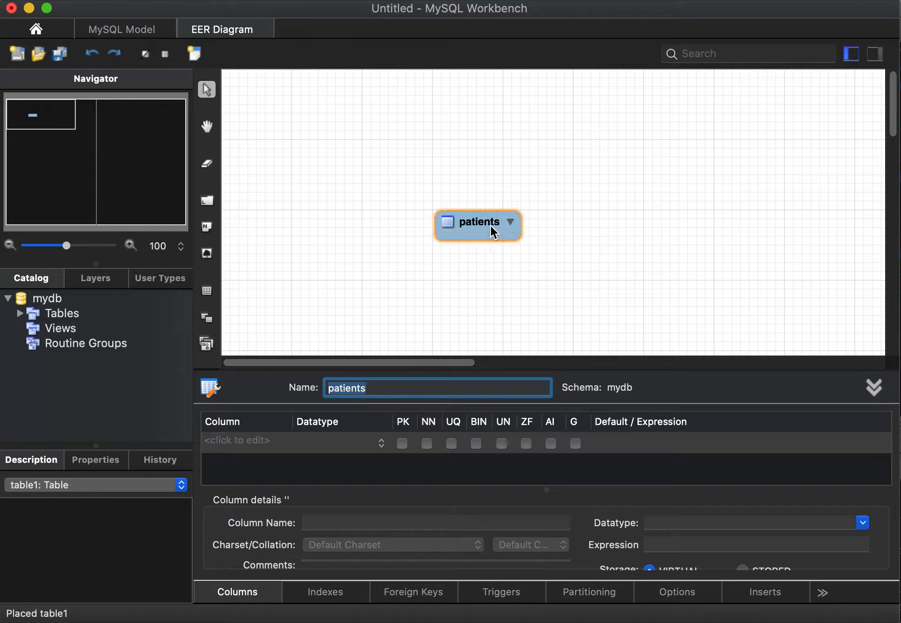
Step: Add an id column of type INT to the patients table as its not-null primary key
left_click(226, 443)
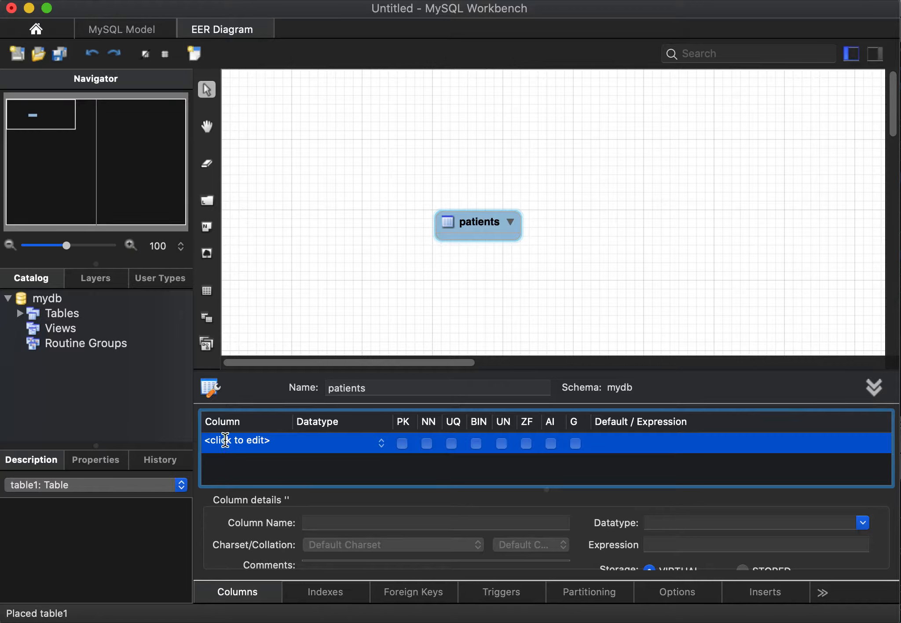
left_click(227, 444)
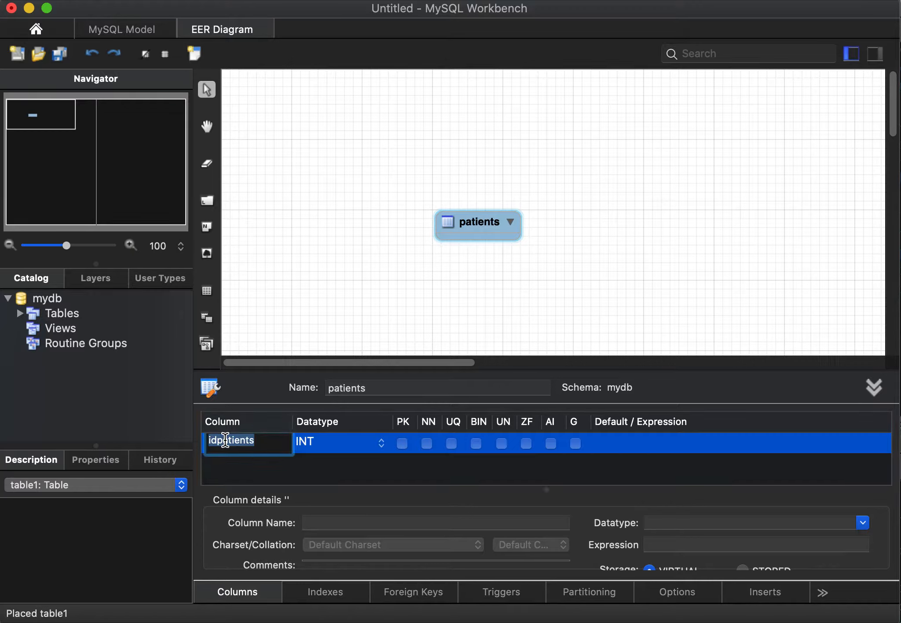
left_click(263, 442)
key("BackSpace")
key("Return")
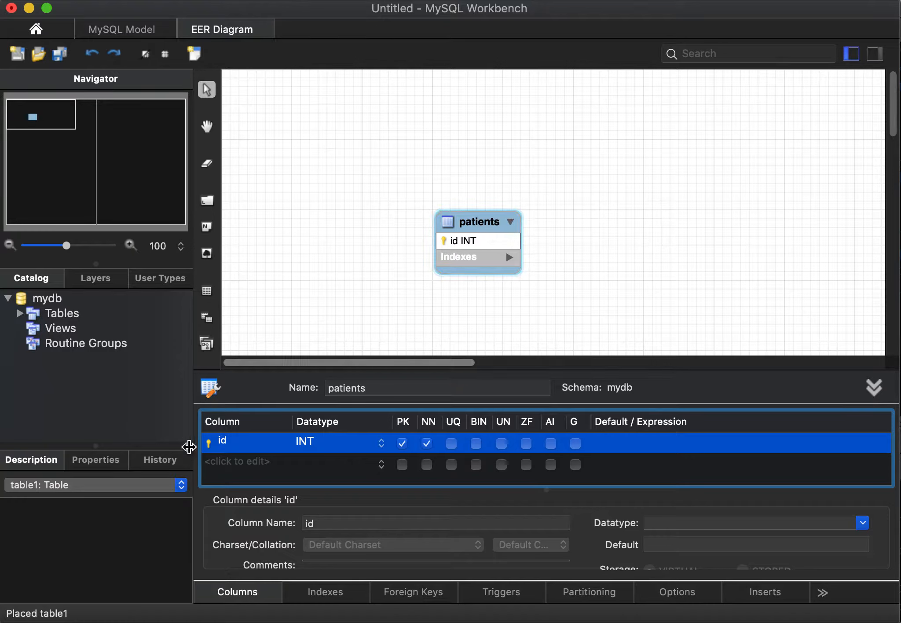
Step: Add a firstname column of type VARCHAR(45) to the patients table and mark it not null
left_click(232, 466)
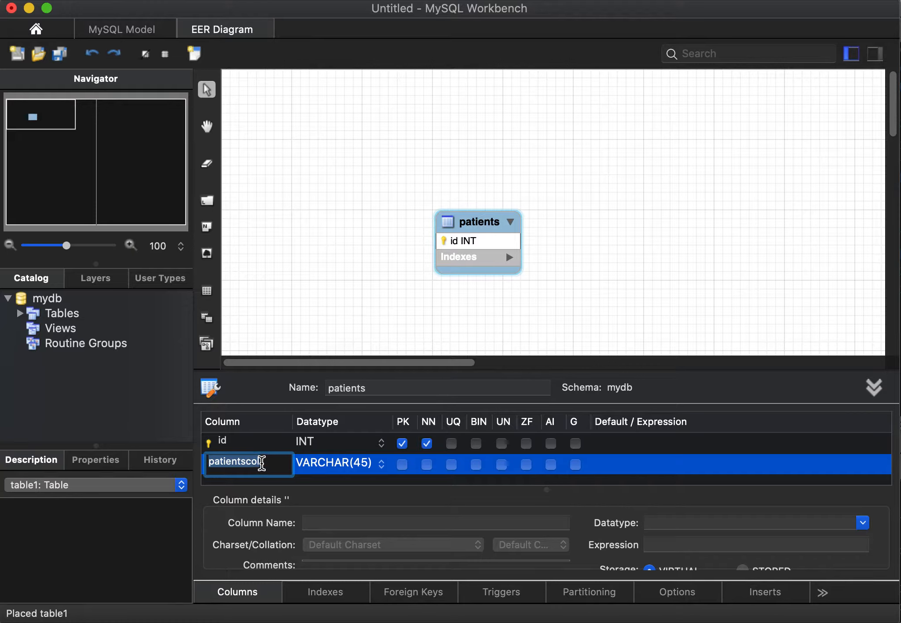
type("fir")
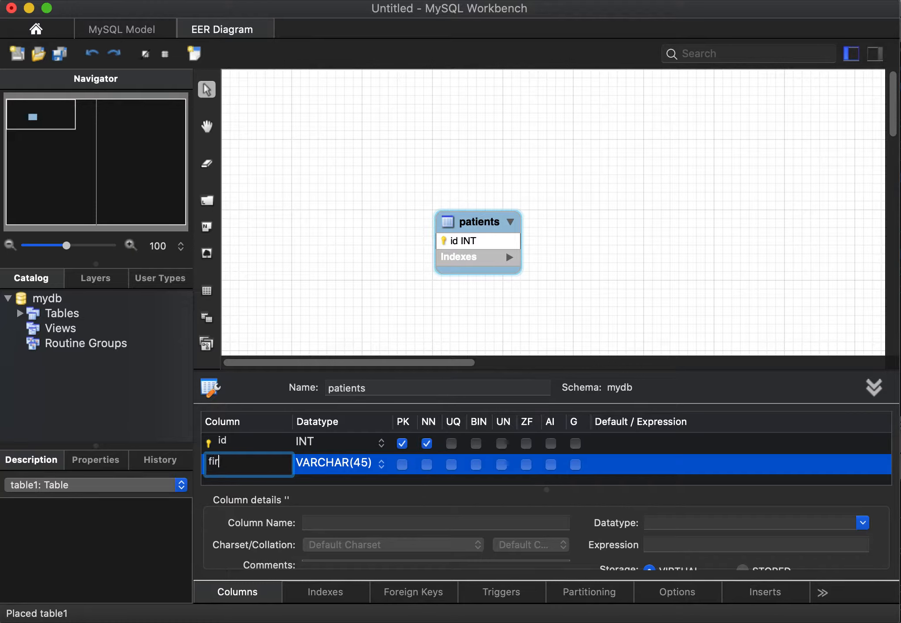
type("stname")
key("Return")
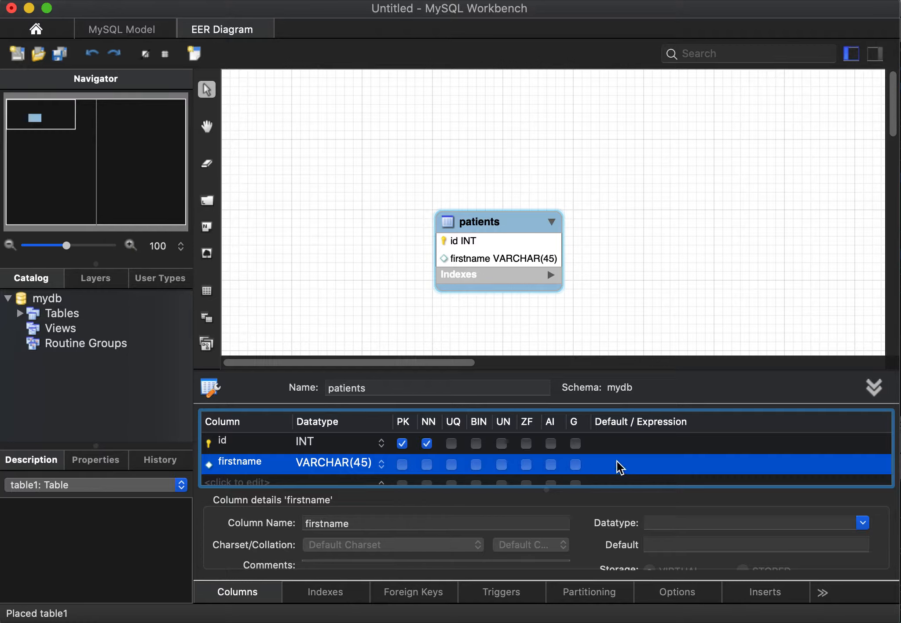
left_click(426, 465)
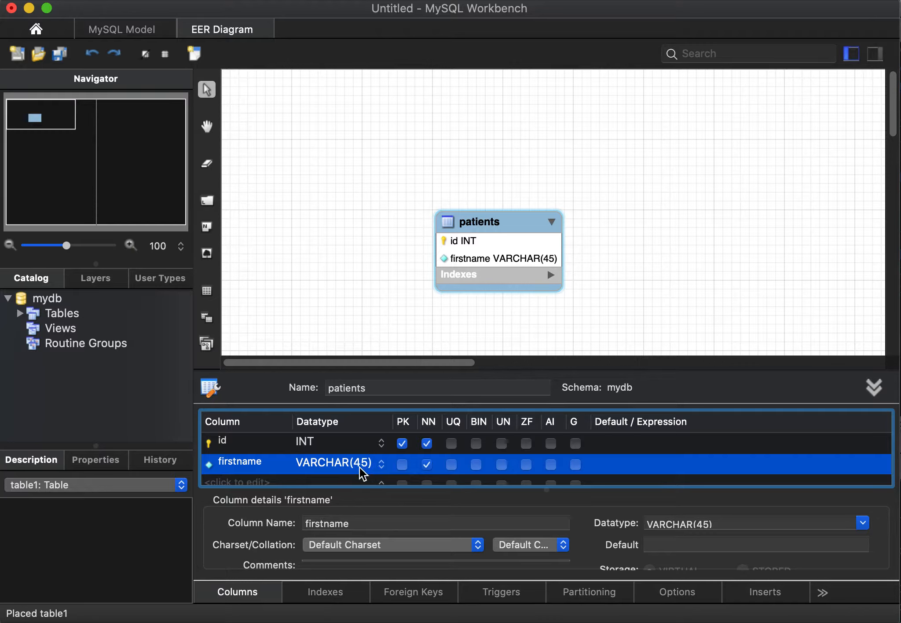
Step: Add a lastname column of type VARCHAR(45) to the patients table and mark it not null
scroll(362, 474, "down", 1)
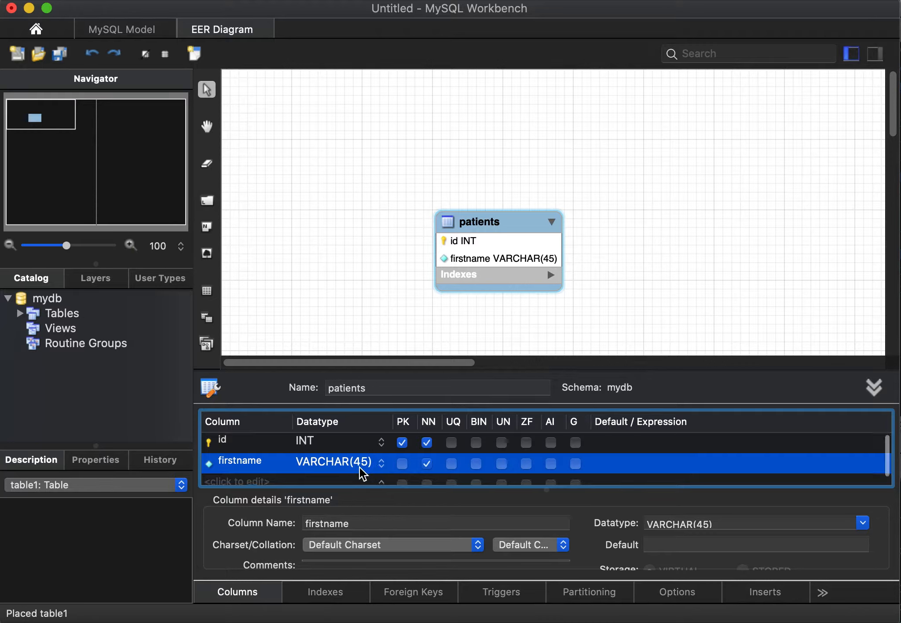
left_click(244, 473)
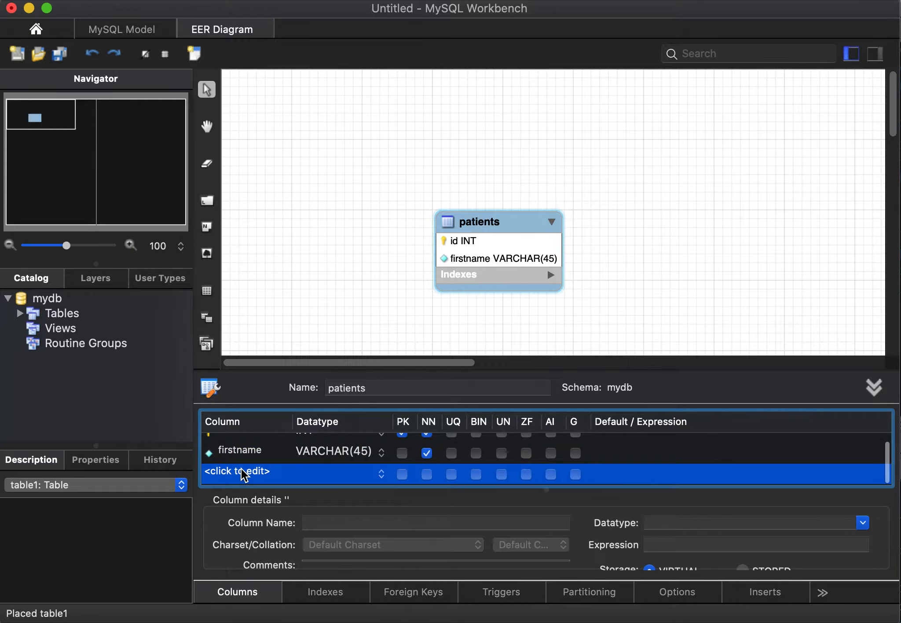
left_click(243, 471)
type("last")
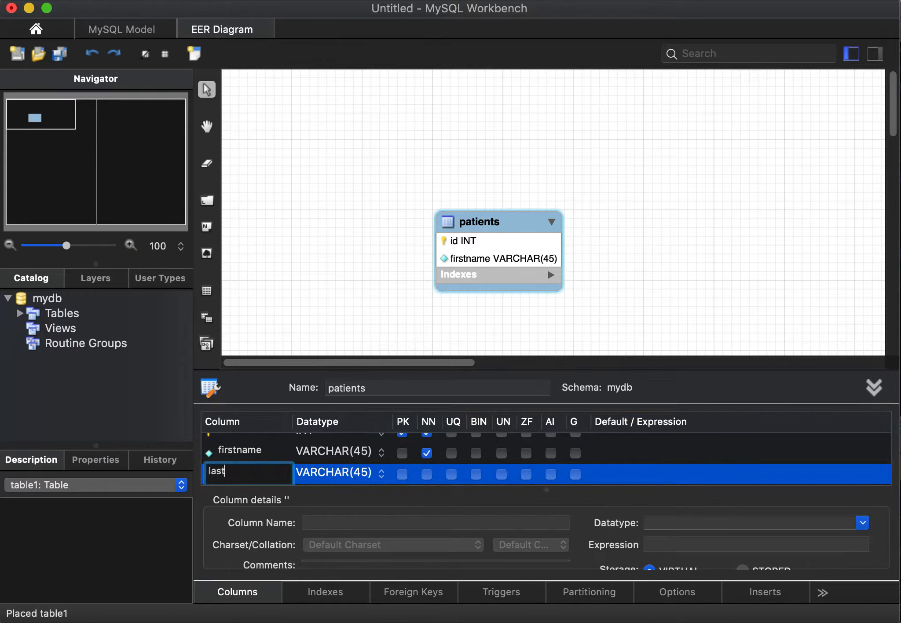
type("name")
left_click(429, 475)
left_click(427, 475)
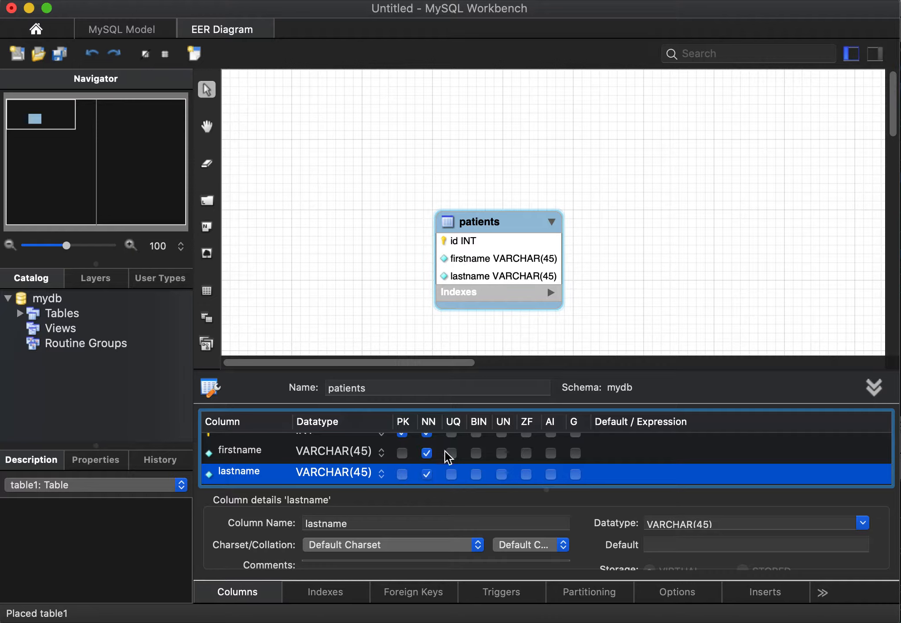
Step: Add a nullable, non-key dob column below lastname in the patients table
scroll(442, 469, "down", 1)
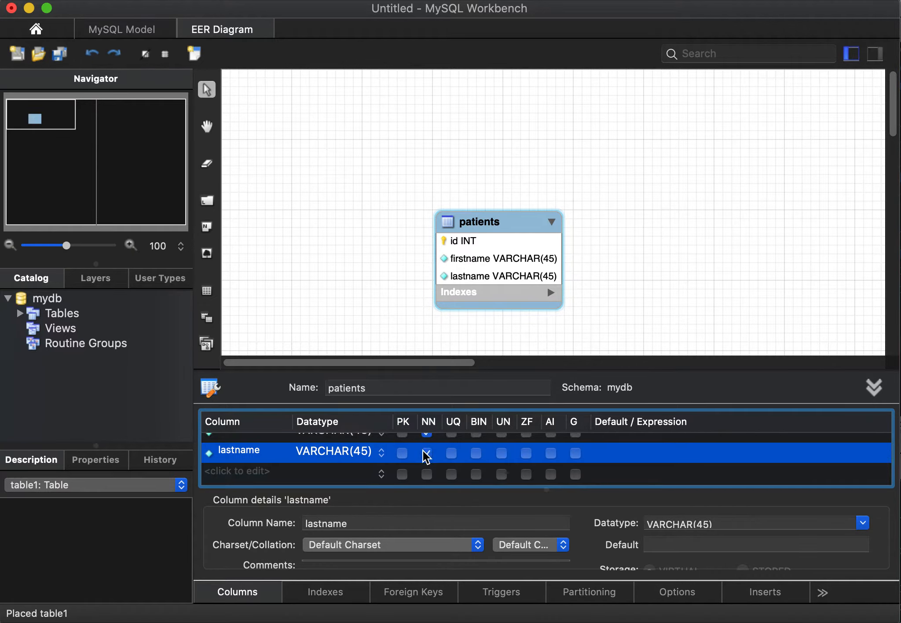
left_click(259, 475)
left_click(259, 474)
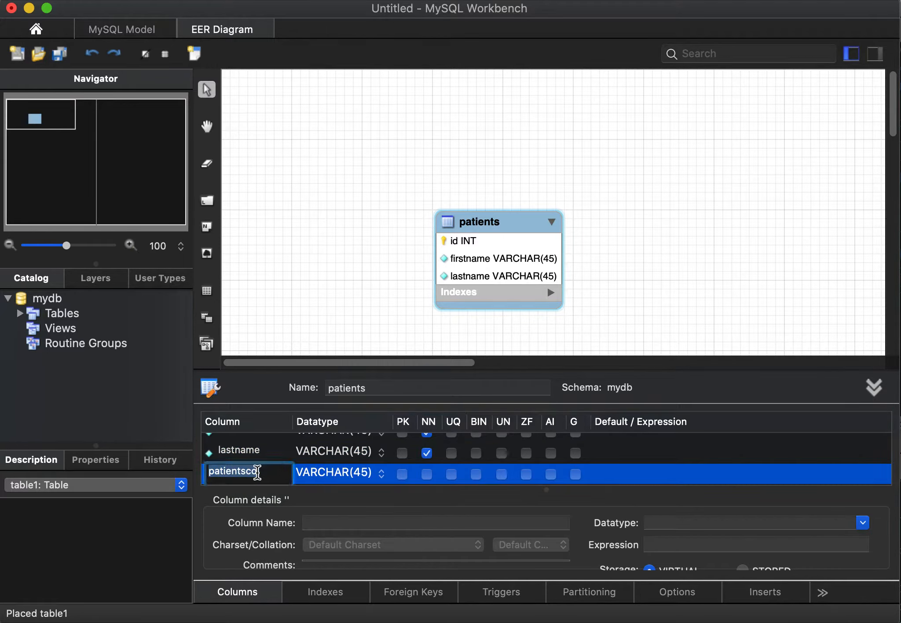
type("dob")
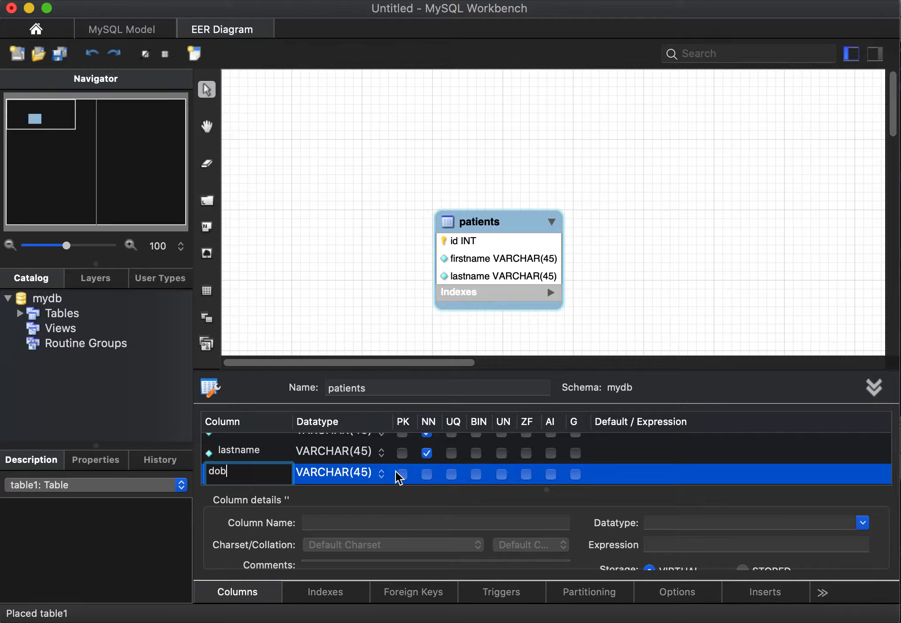
left_click(411, 481)
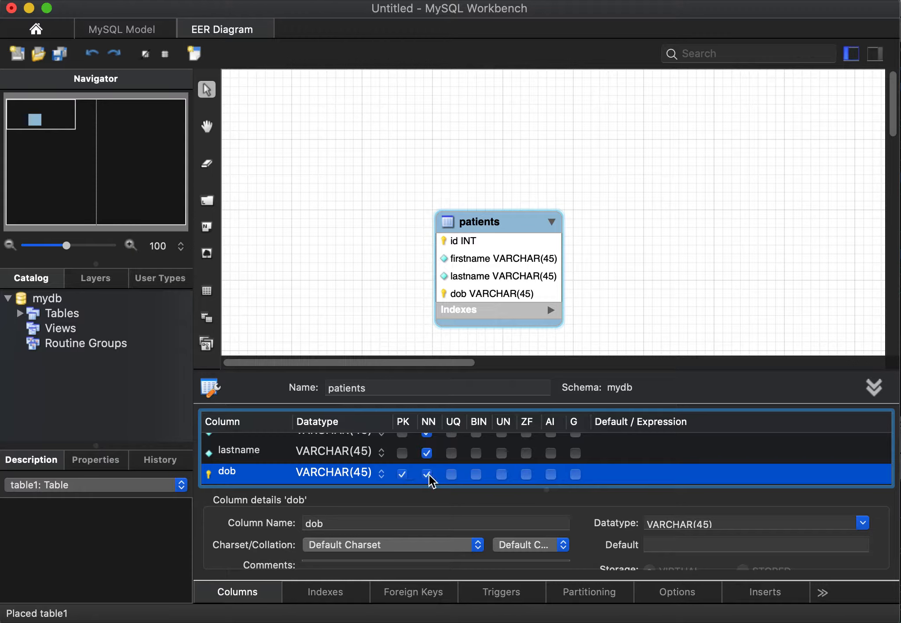
left_click(402, 474)
Step: Set the datatype of the patients table's dob column to DATE and deselect the table
left_click(381, 473)
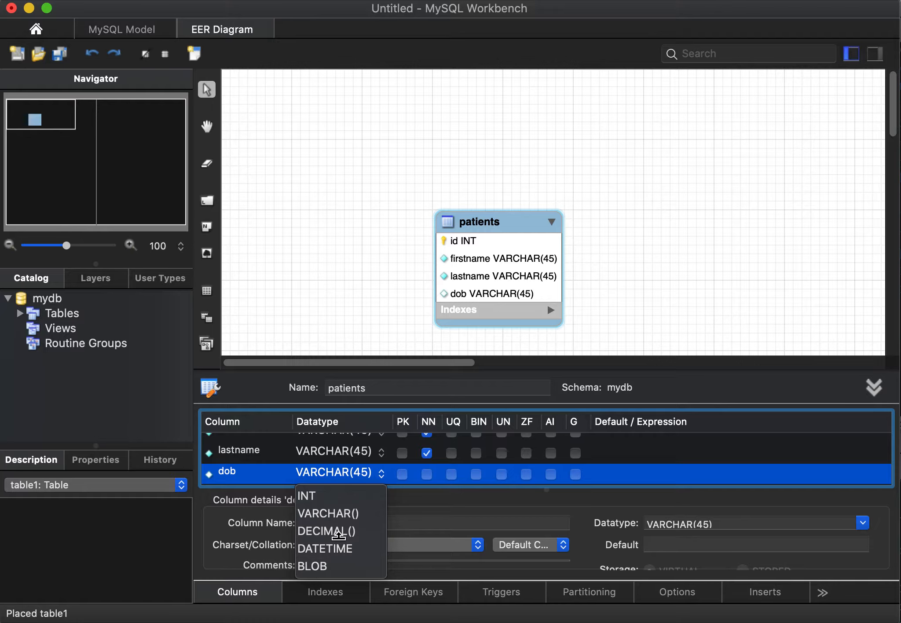
scroll(339, 538, "down", 3)
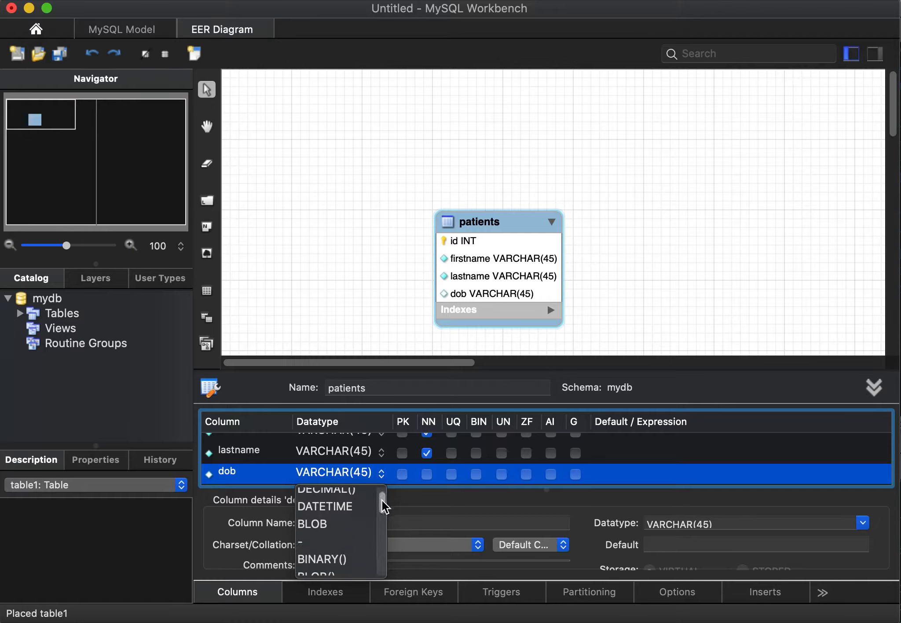
left_click_drag(381, 494, 380, 506)
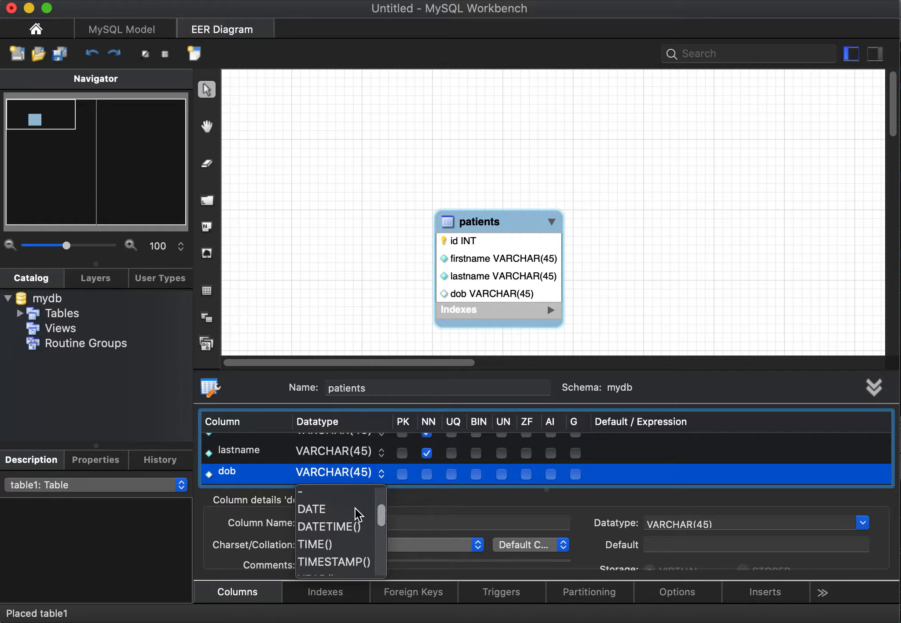
left_click(314, 510)
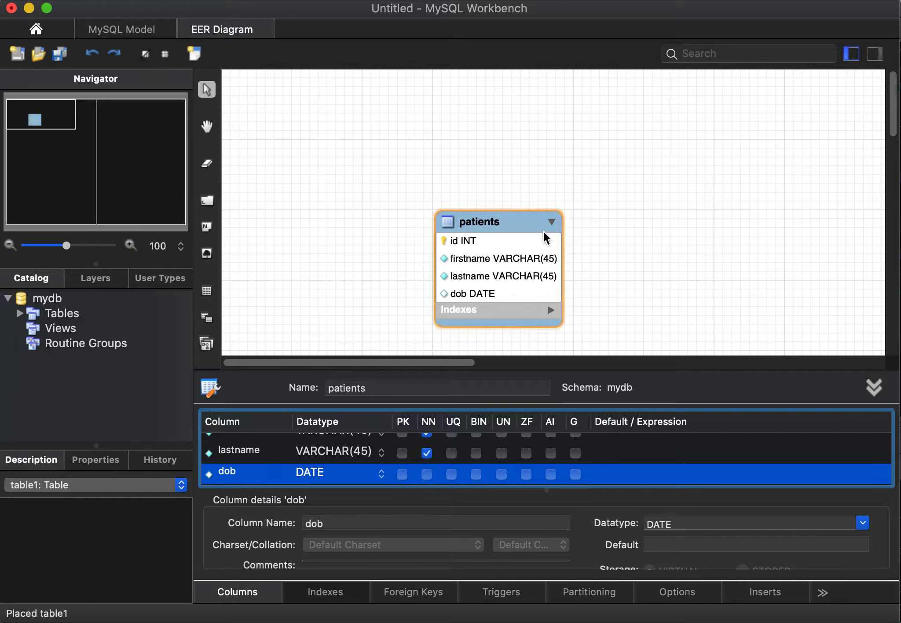
left_click(662, 310)
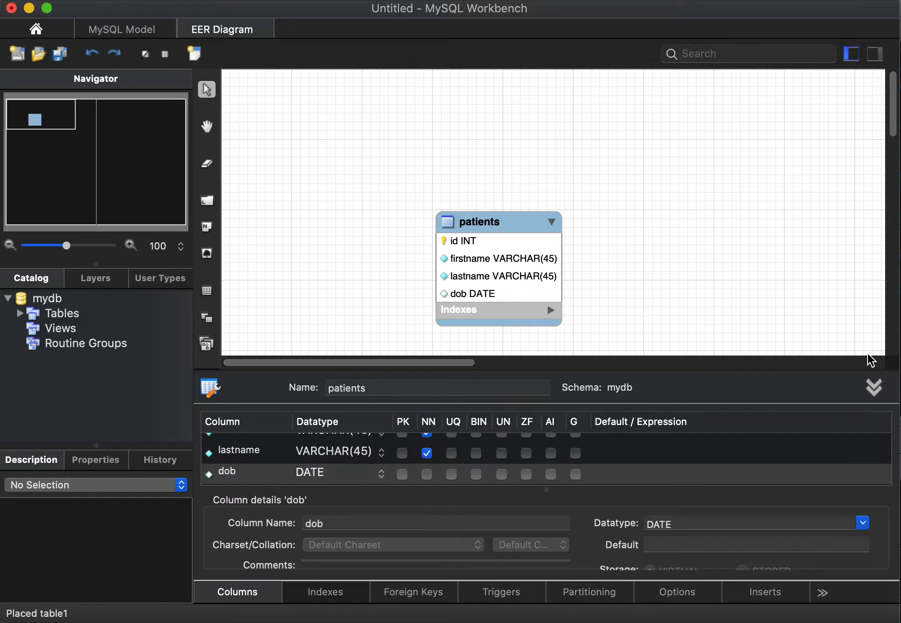
left_click(869, 381)
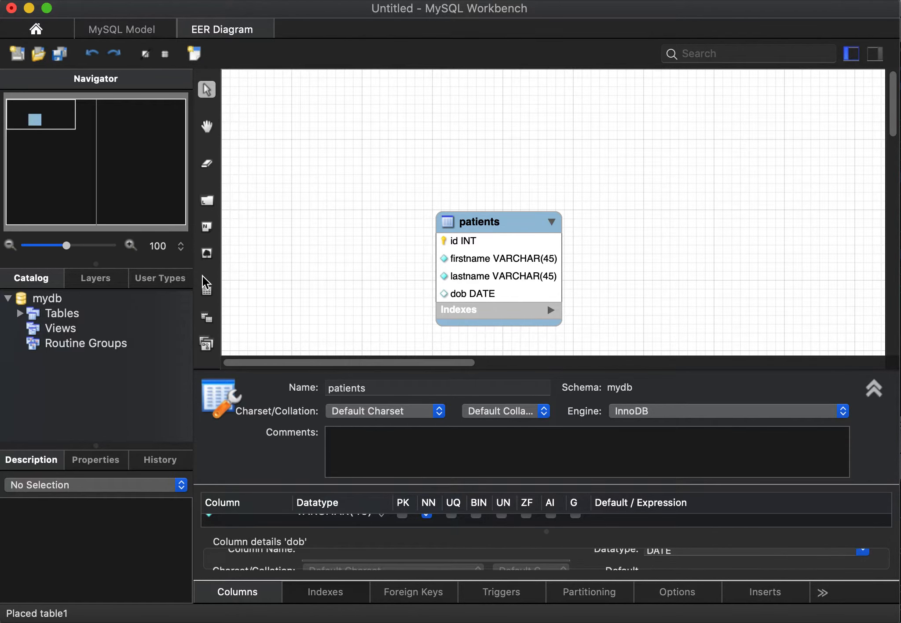
Step: Place a second table above and to the left of patients and name it allergy
left_click(206, 291)
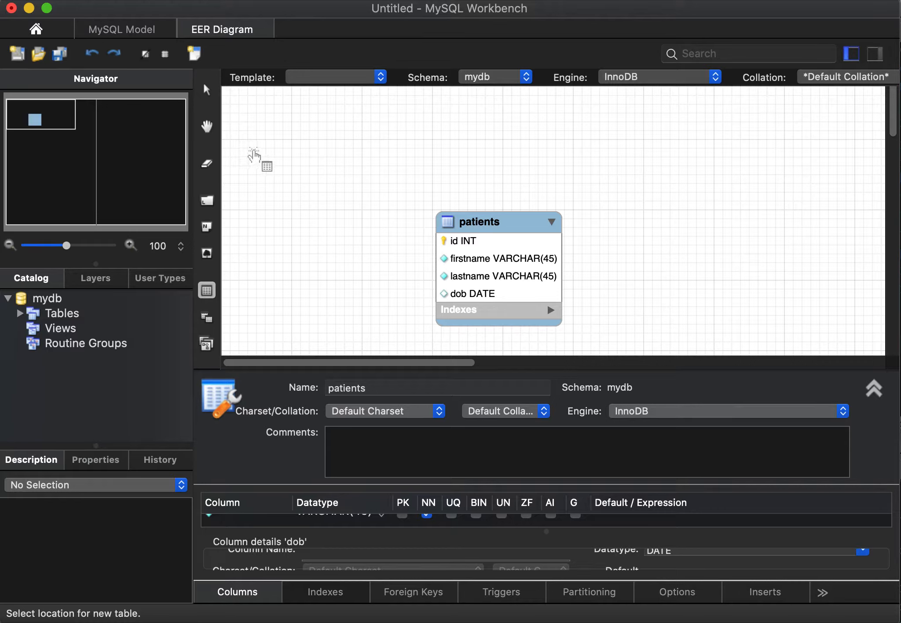
key("Escape")
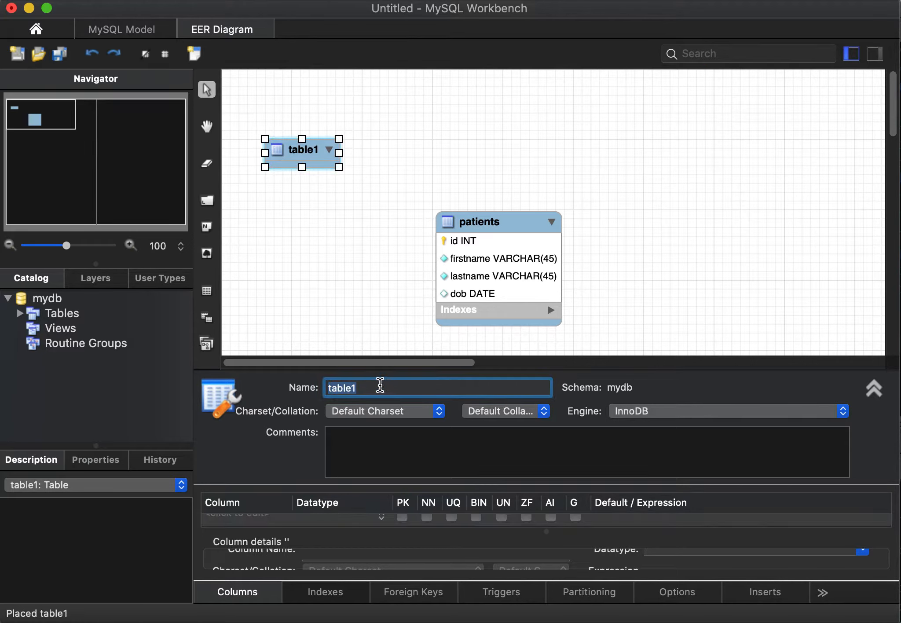
type("allergy")
key("Return")
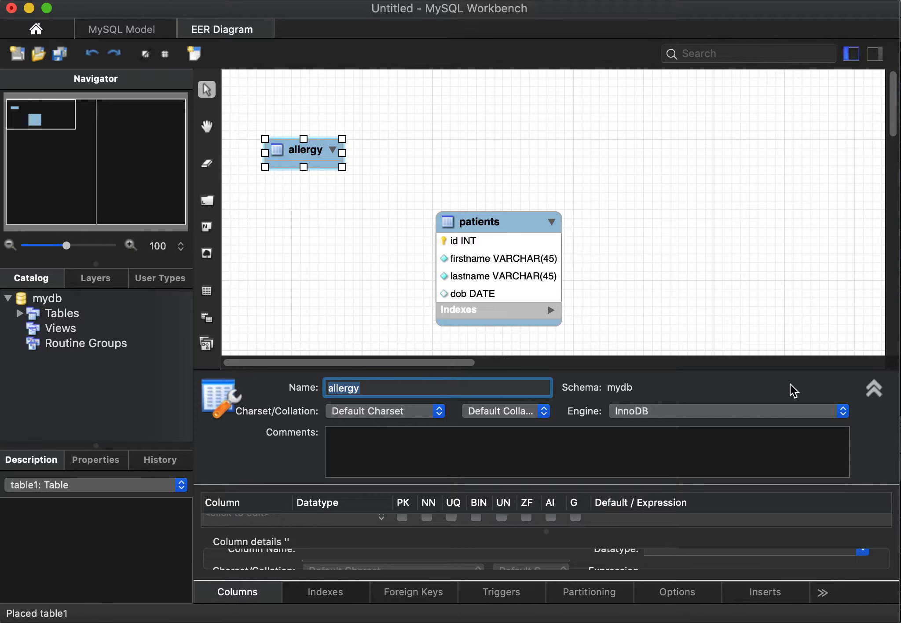
Step: Collapse the table's charset and comment details and add an INT id column as the primary key of allergy
left_click(873, 388)
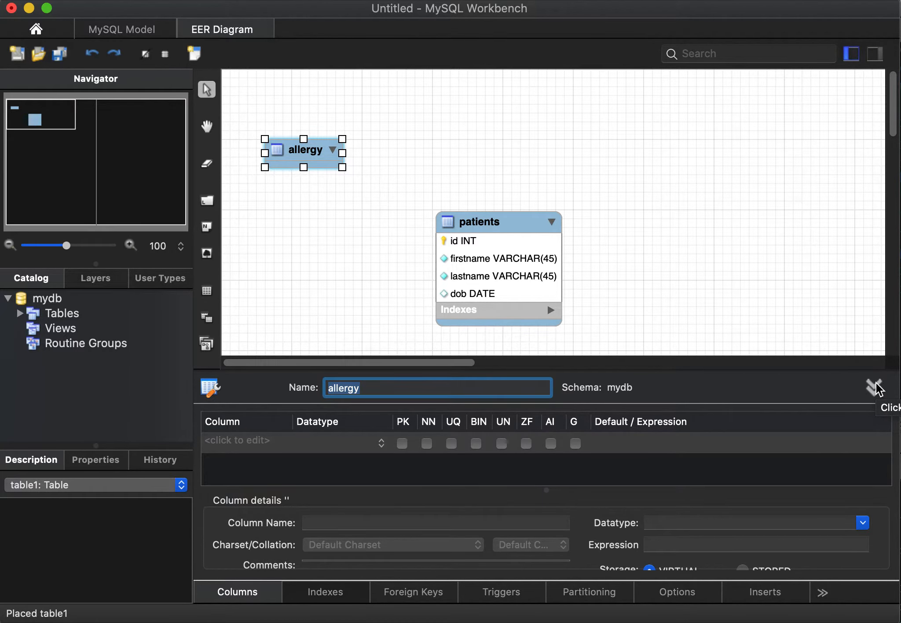
left_click(875, 388)
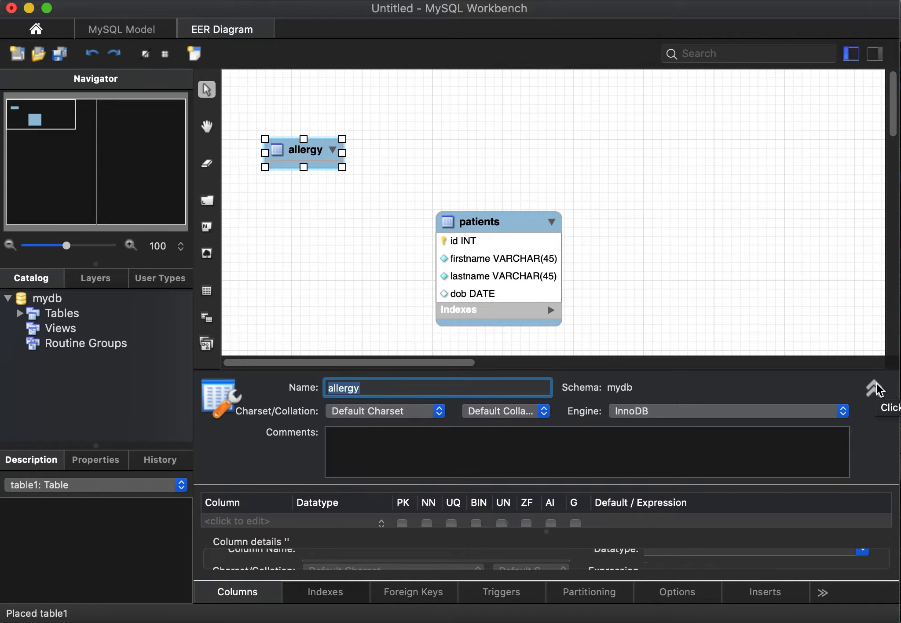
left_click(874, 388)
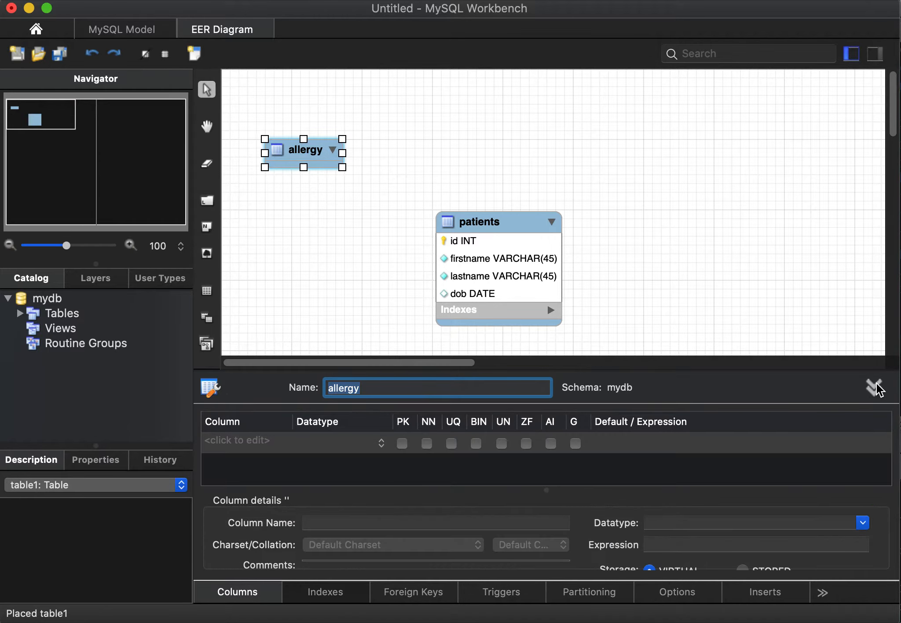
left_click(234, 444)
left_click(233, 445)
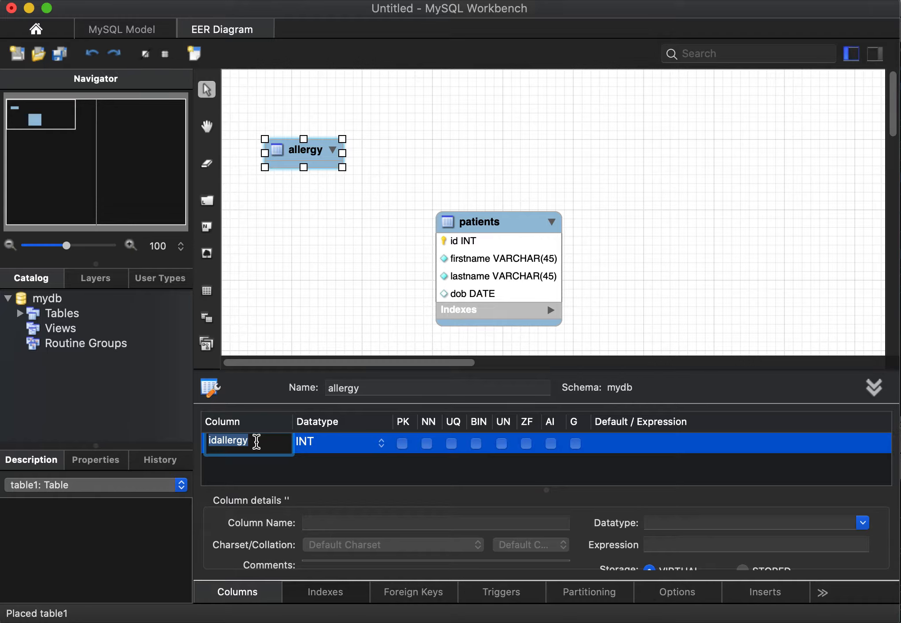
key("Right")
key("Return")
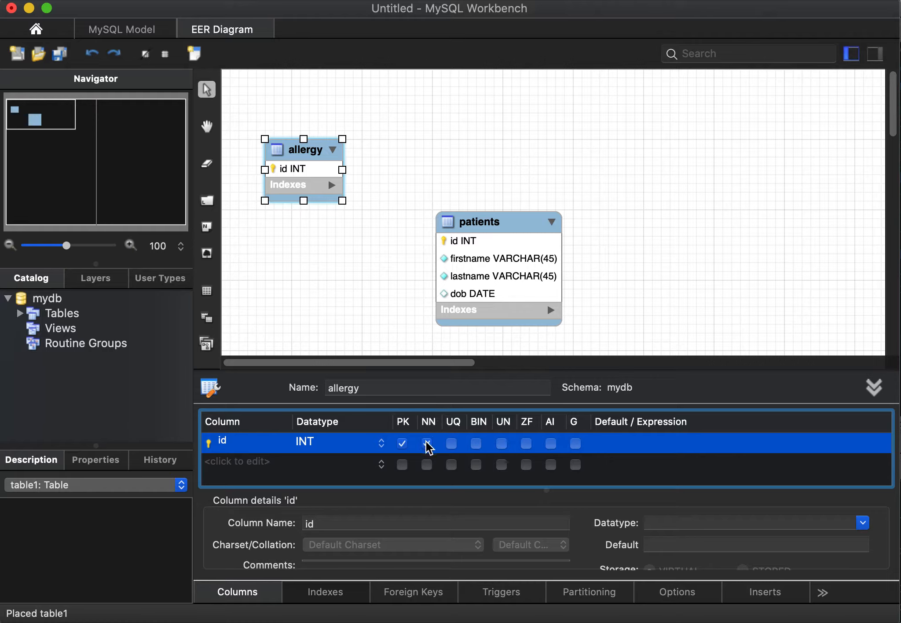
Step: Add a VARCHAR(45) name column below id in the allergy table and mark it not null
left_click(253, 467)
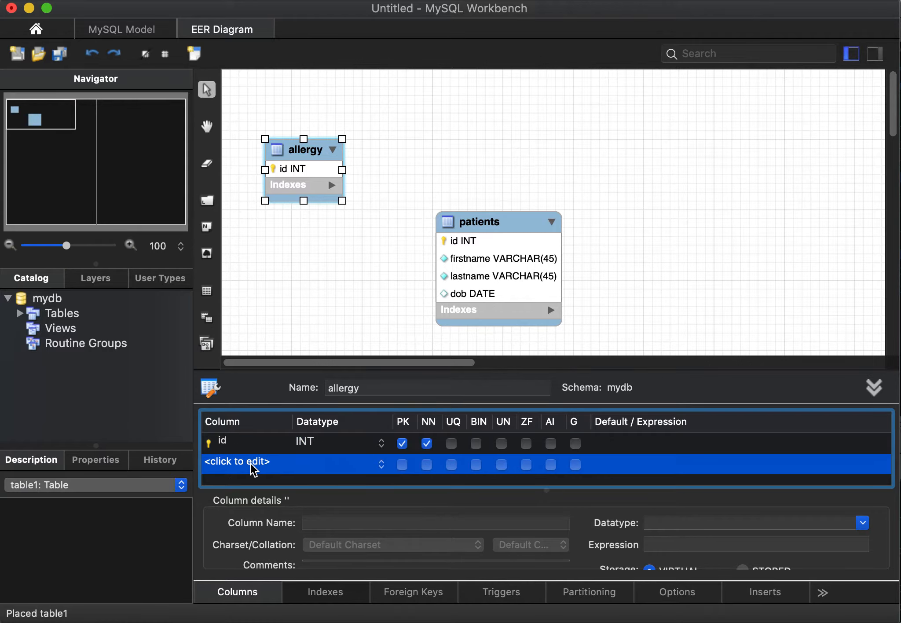
left_click(253, 467)
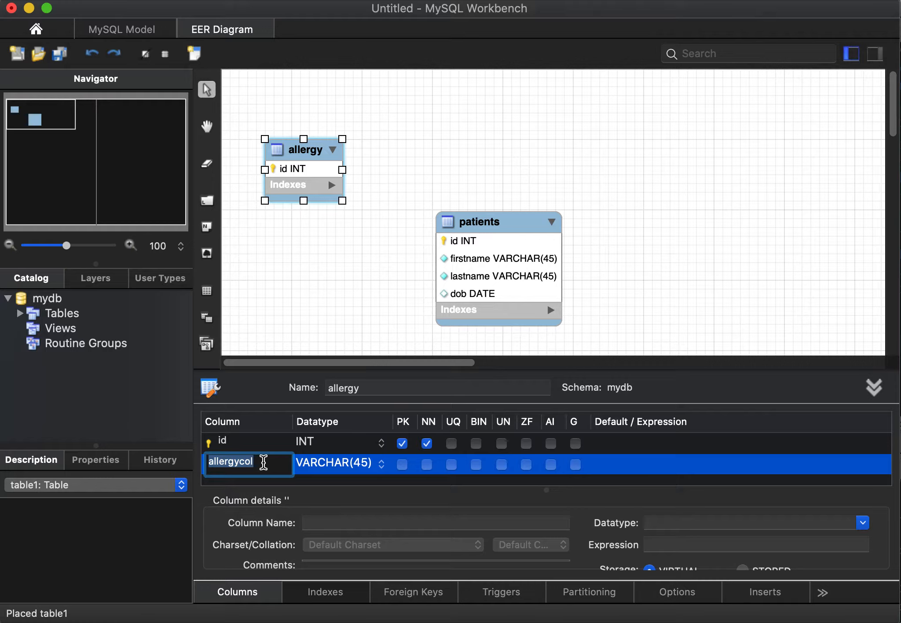
type("name")
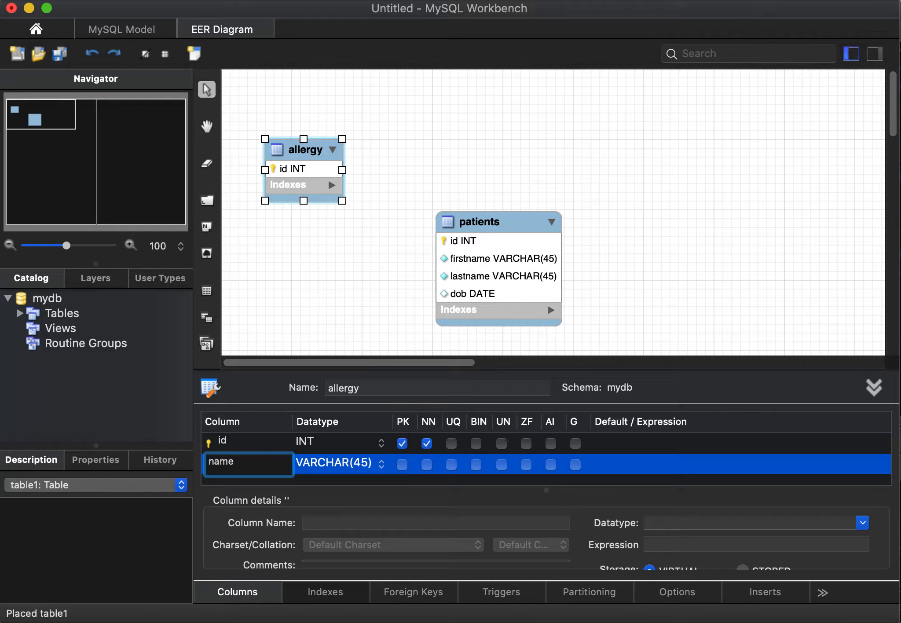
key("Return")
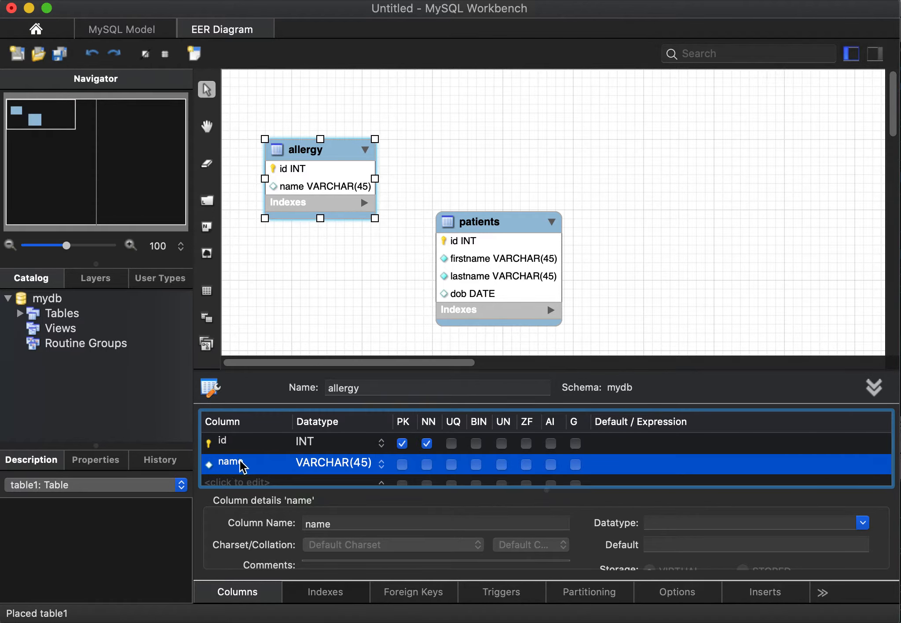
scroll(242, 466, "down", 1)
left_click(427, 455)
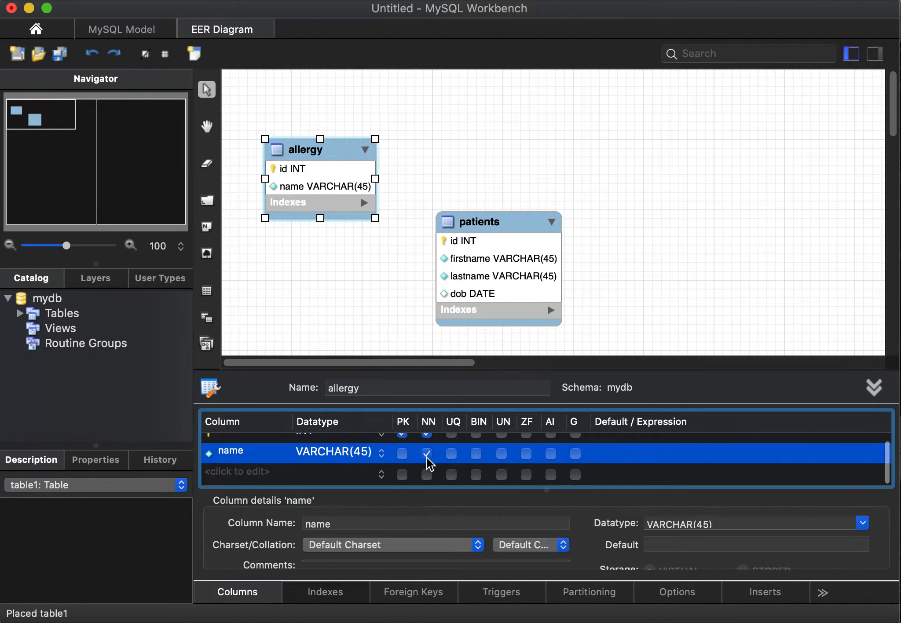
Step: Add a not-null VARCHAR(45) type column below name in the allergy table, and deselect the table
left_click(242, 474)
left_click(241, 473)
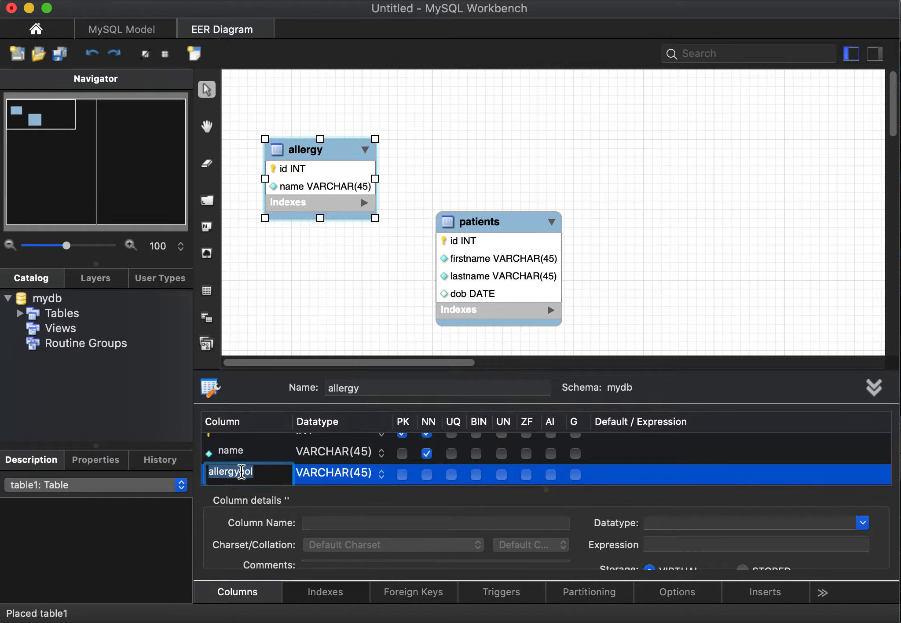
type("type")
key("Return")
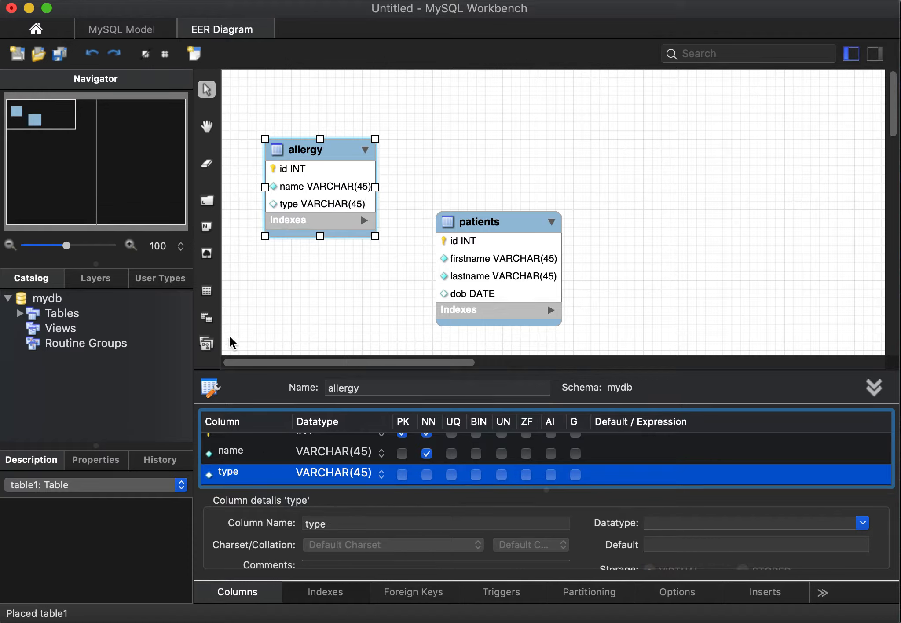
left_click(427, 475)
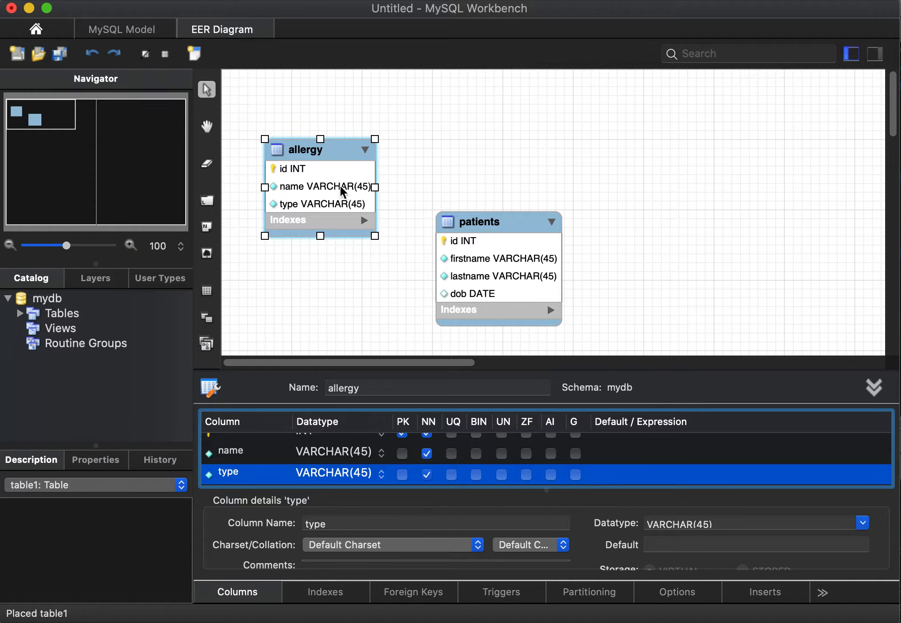
left_click(385, 297)
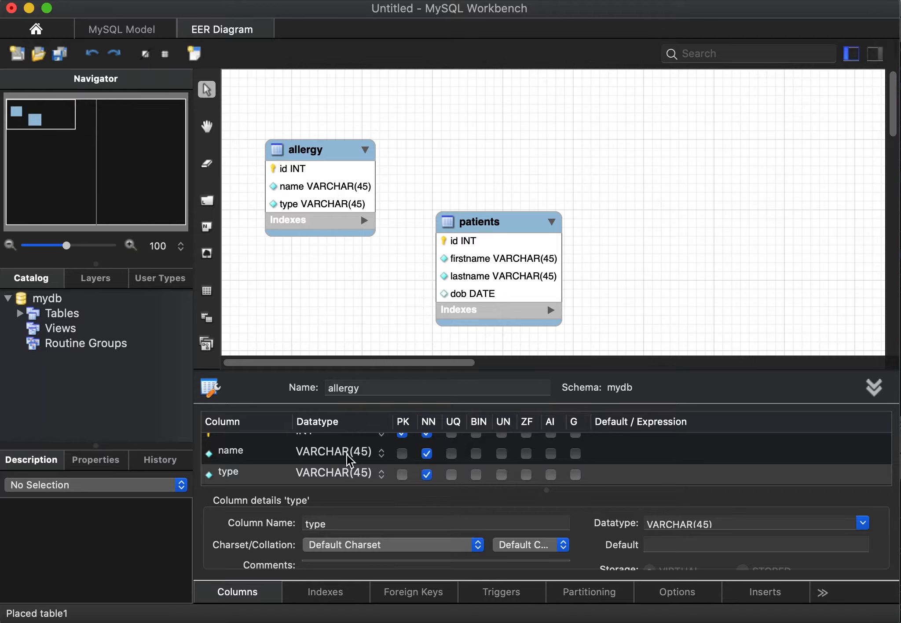
Step: Place a third table to the upper right of patients, level with allergy, and name it medication
left_click(207, 291)
left_click(679, 140)
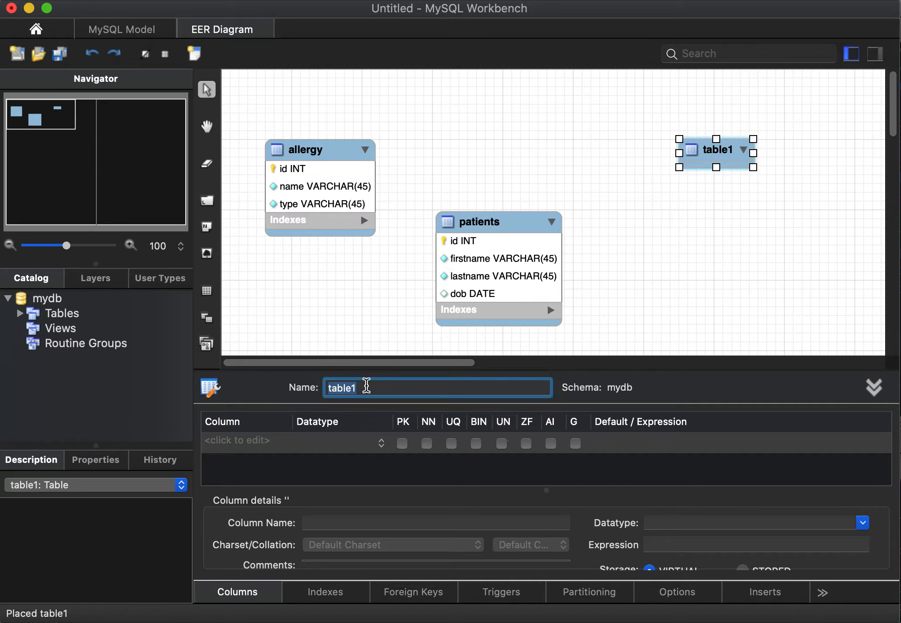
type("medication")
key("Return")
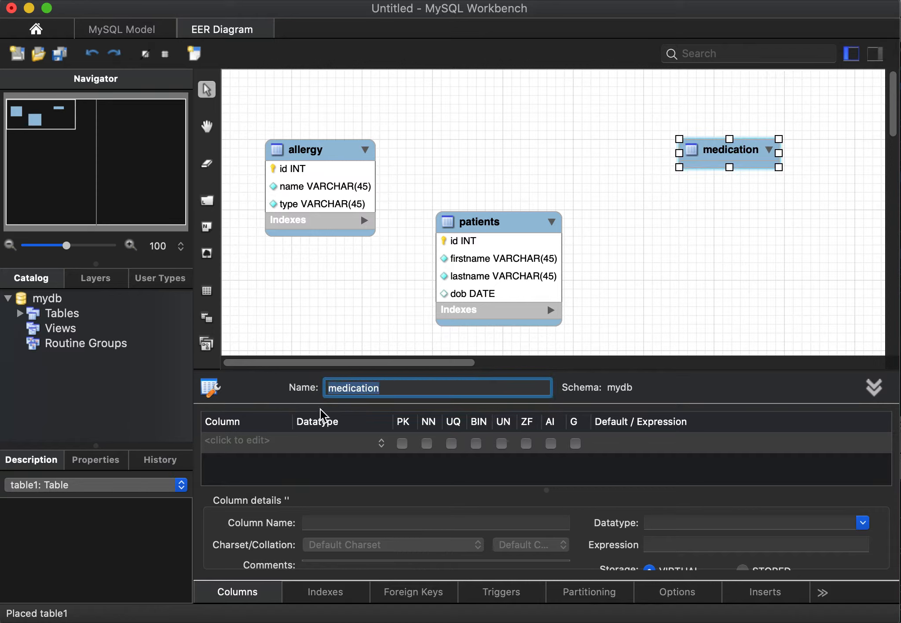
left_click(874, 387)
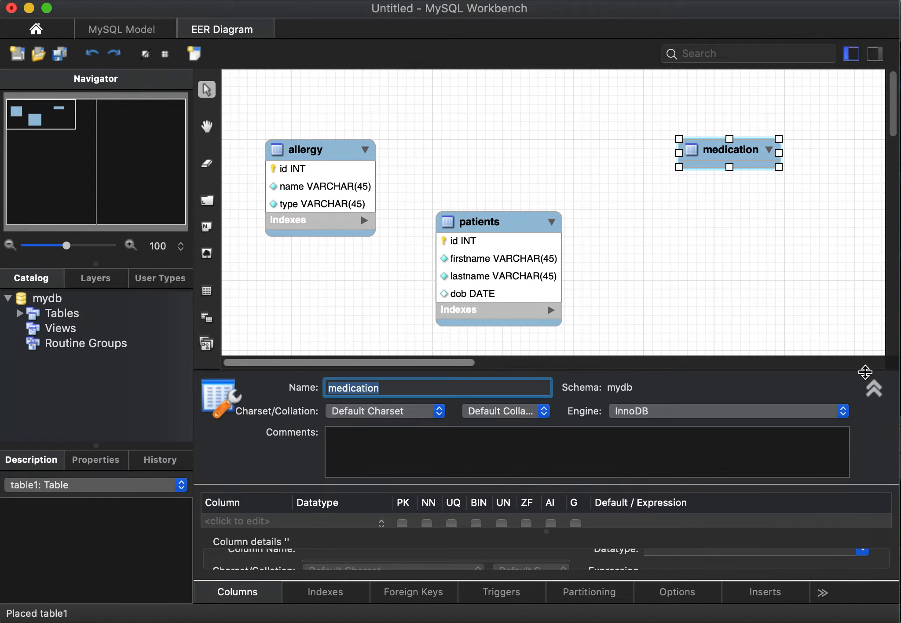
left_click(874, 387)
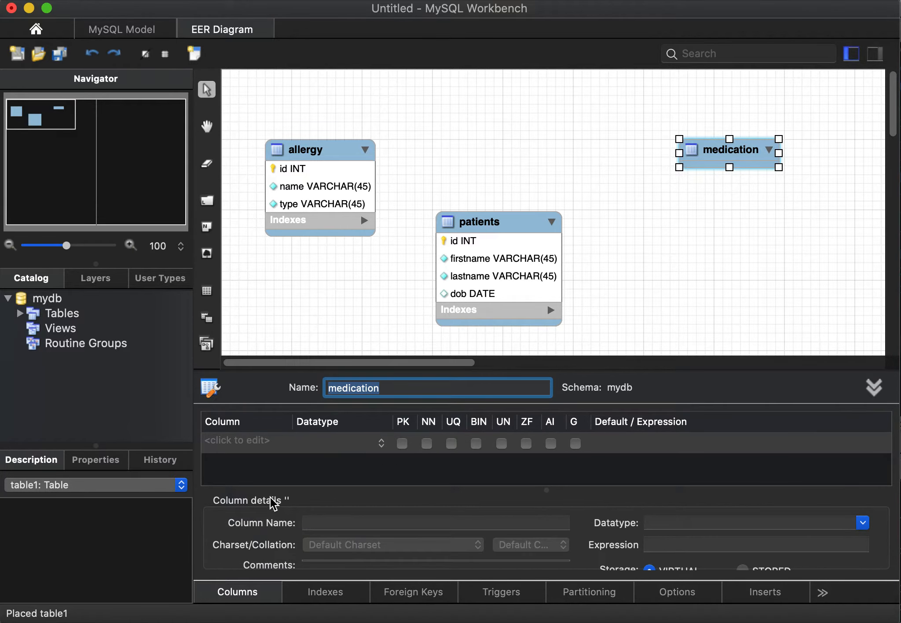
Step: Add an INT id column as the not-null primary key of the medication table
left_click(232, 440)
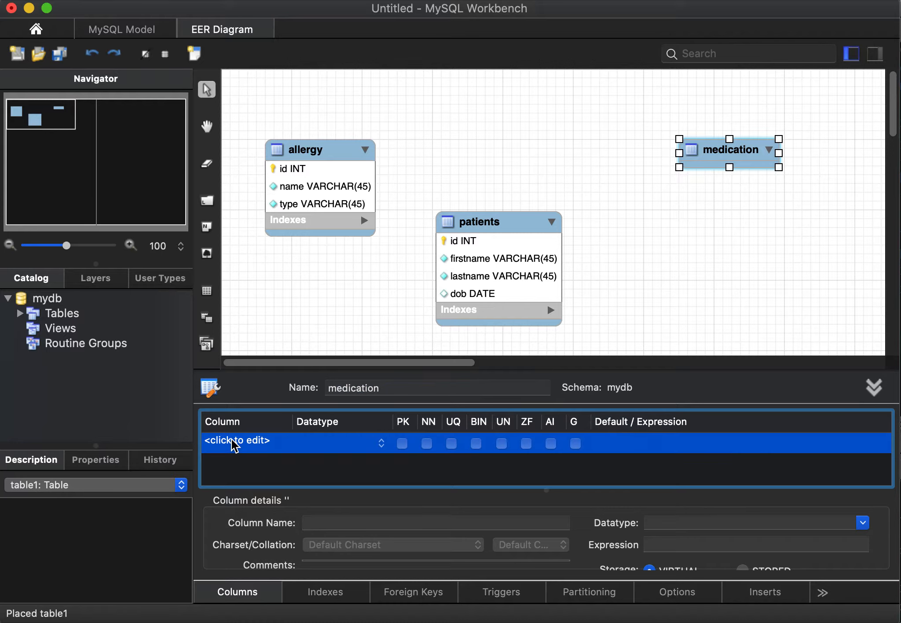
left_click(234, 441)
left_click(280, 442)
key("BackSpace")
key("BackSpace")
key("BackSpace")
key("BackSpace")
key("BackSpace")
key("BackSpace")
key("BackSpace")
key("BackSpace")
key("BackSpace")
key("BackSpace")
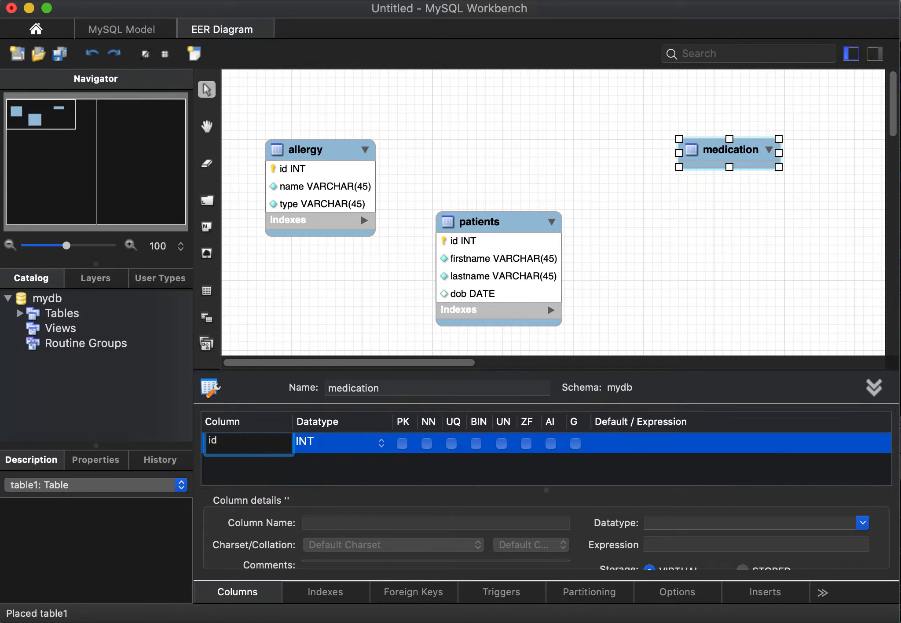
key("Return")
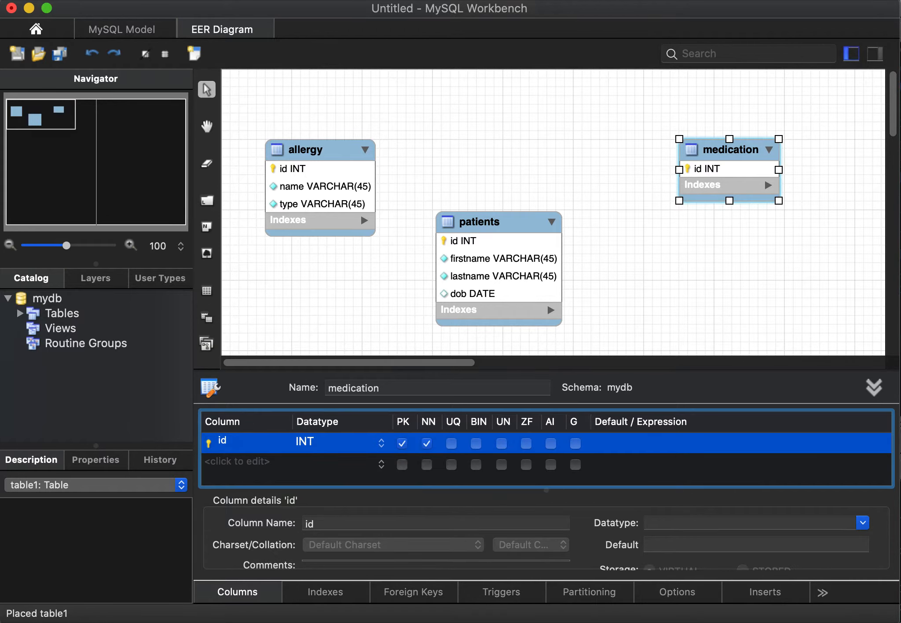
Step: Add a VARCHAR(45) name column below id in the medication table and mark it not null
left_click(246, 461)
left_click(246, 462)
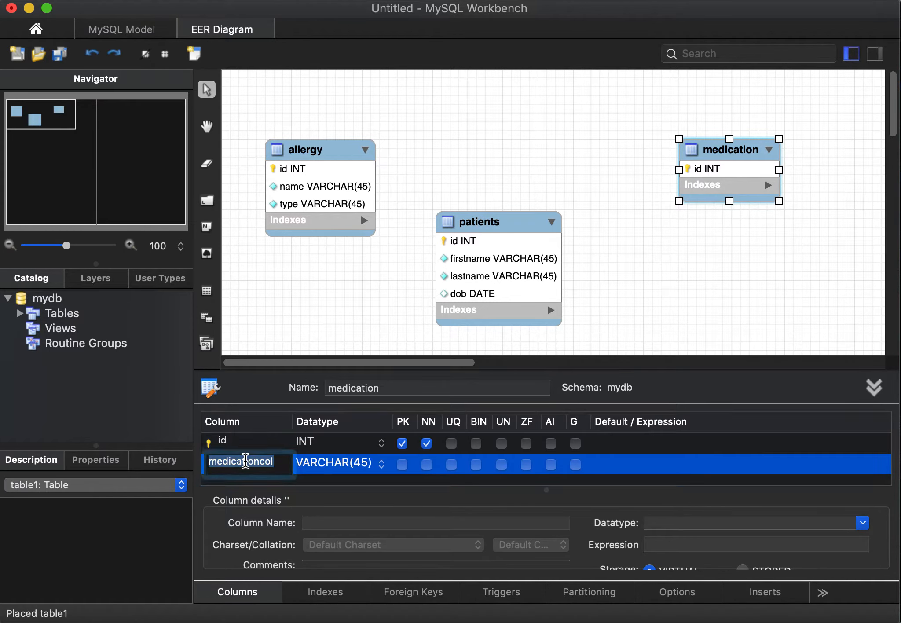
type("name")
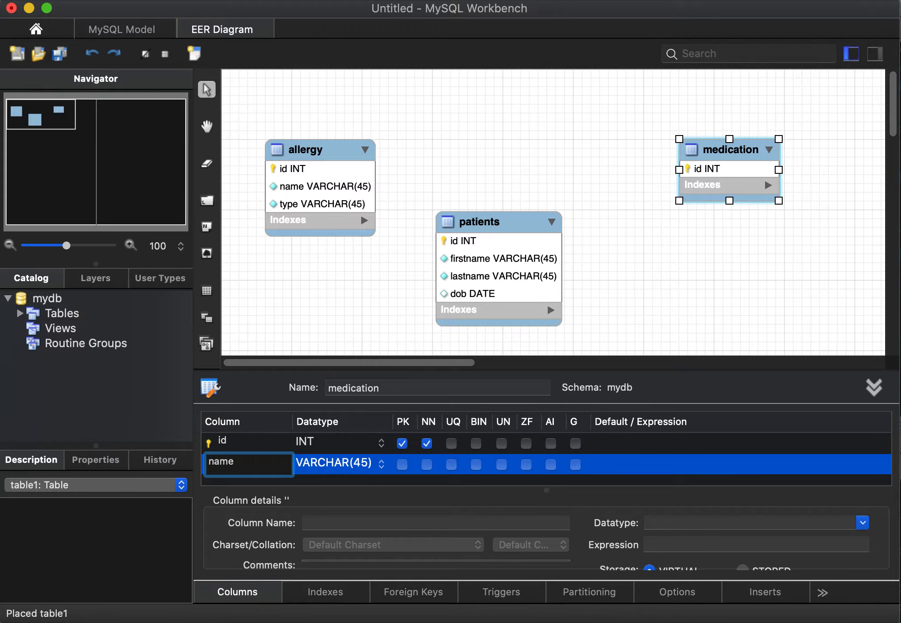
key("Return")
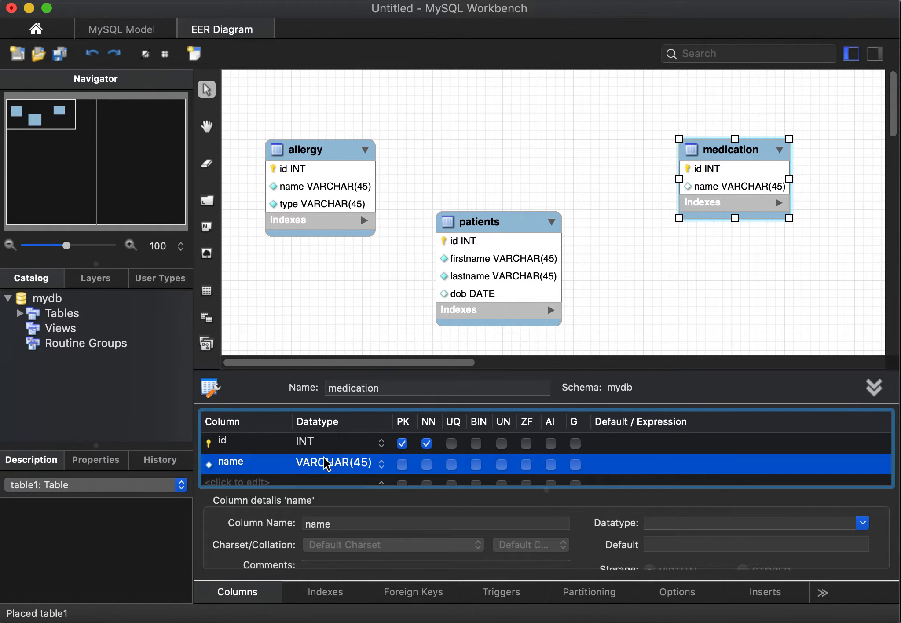
left_click(426, 465)
Step: Add a VARCHAR(45) dose column below name in the medication table and mark it not null
scroll(433, 469, "down", 1)
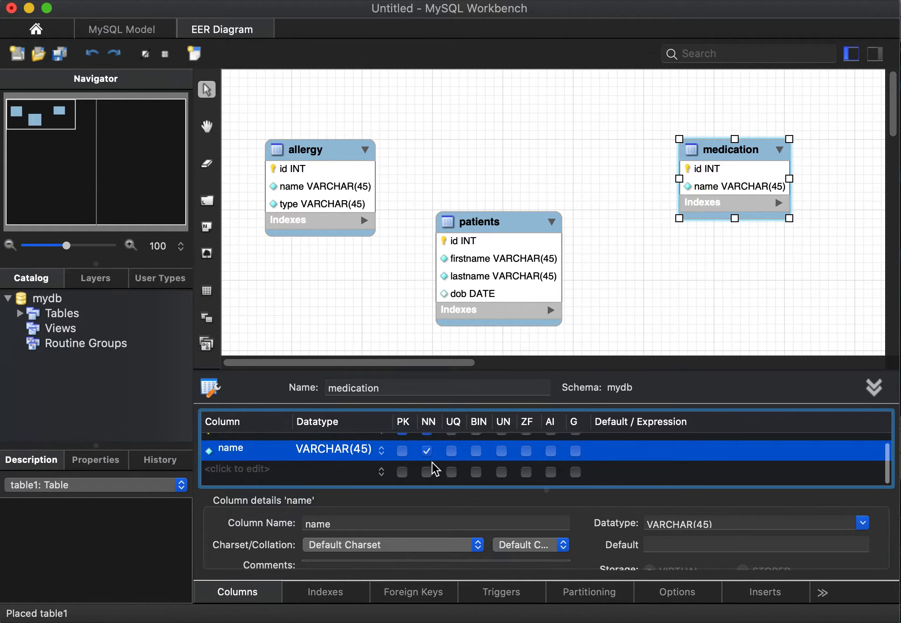
left_click(234, 481)
left_click(233, 480)
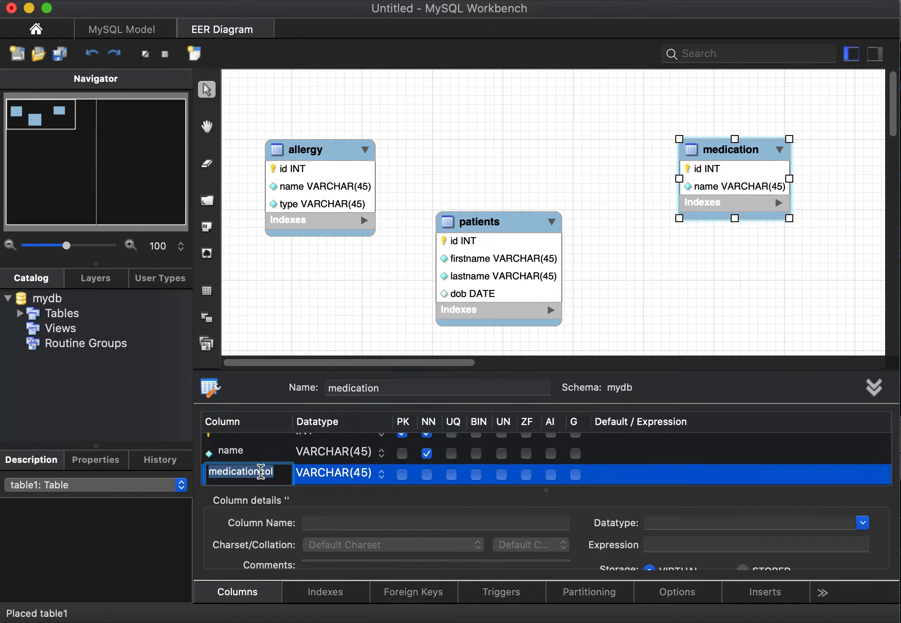
type("dos")
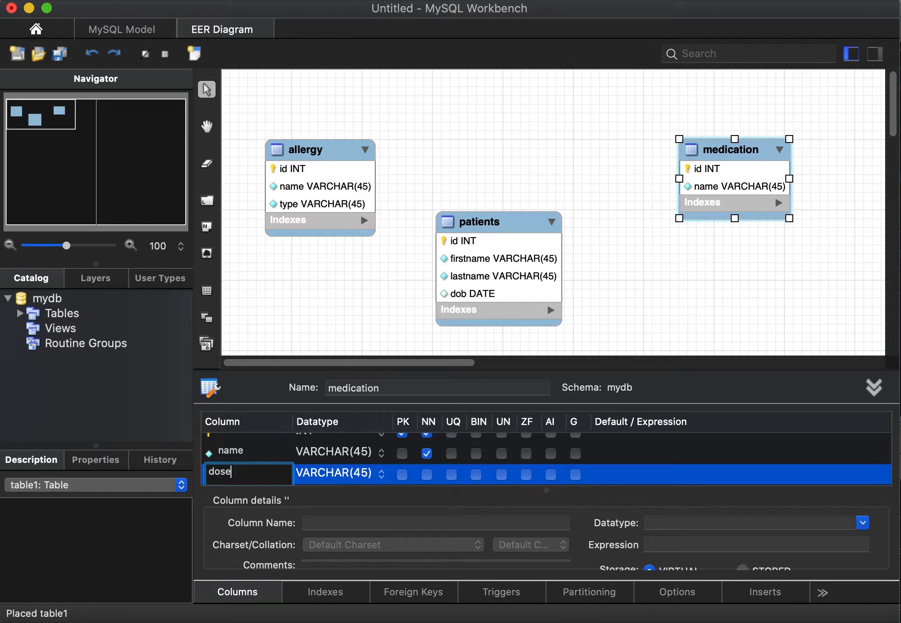
type("e")
left_click(426, 475)
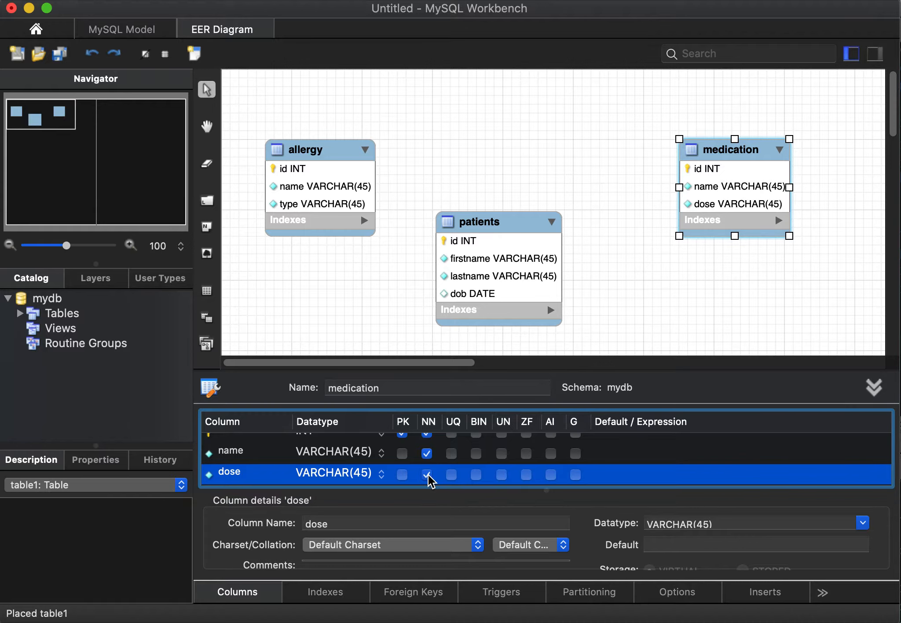
key("Tab")
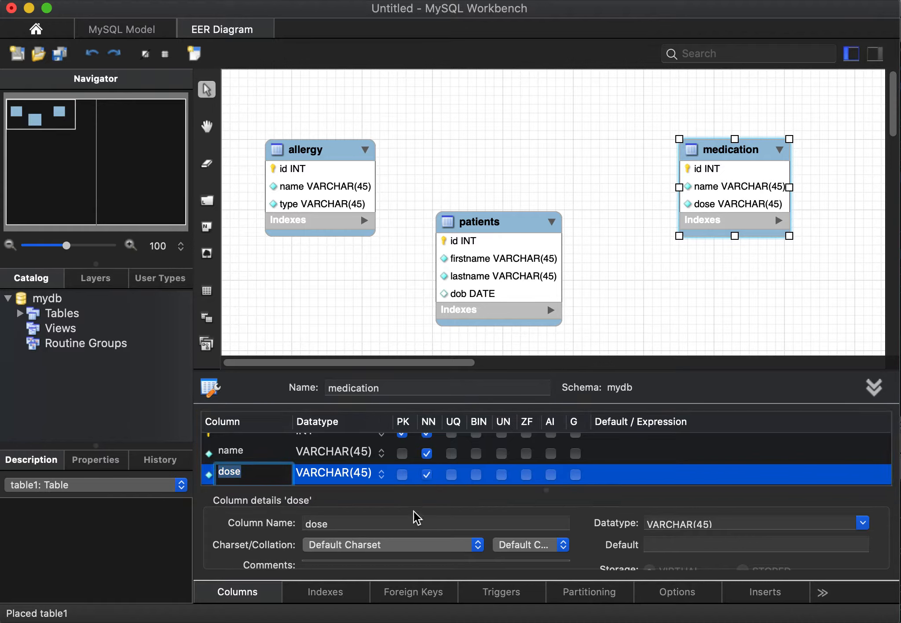
Step: Shift the patients table slightly right, between allergy and medication, and shrink the table editor to enlarge the diagram area
left_click(378, 281)
left_click_drag(523, 221, 553, 223)
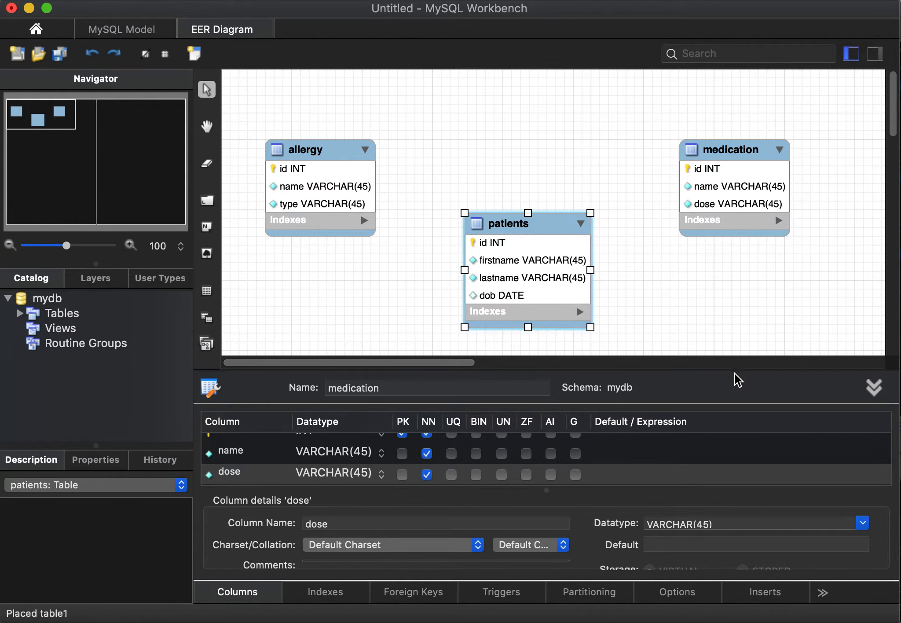
left_click_drag(736, 367, 730, 559)
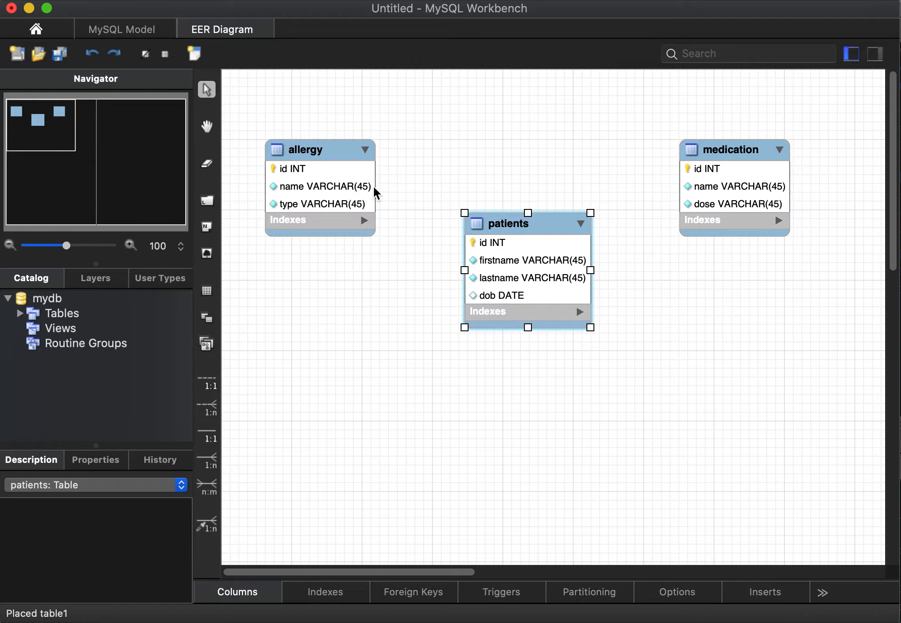
Step: Create a non-identifying one-to-many relationship with allergy receiving the foreign key and patients as the referenced table
left_click(212, 407)
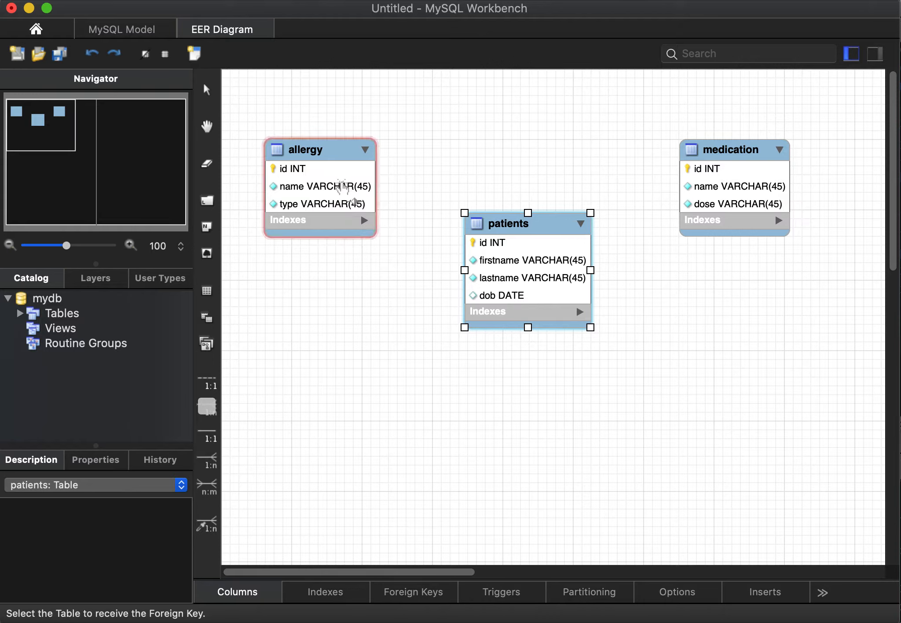
left_click(342, 187)
left_click(517, 278)
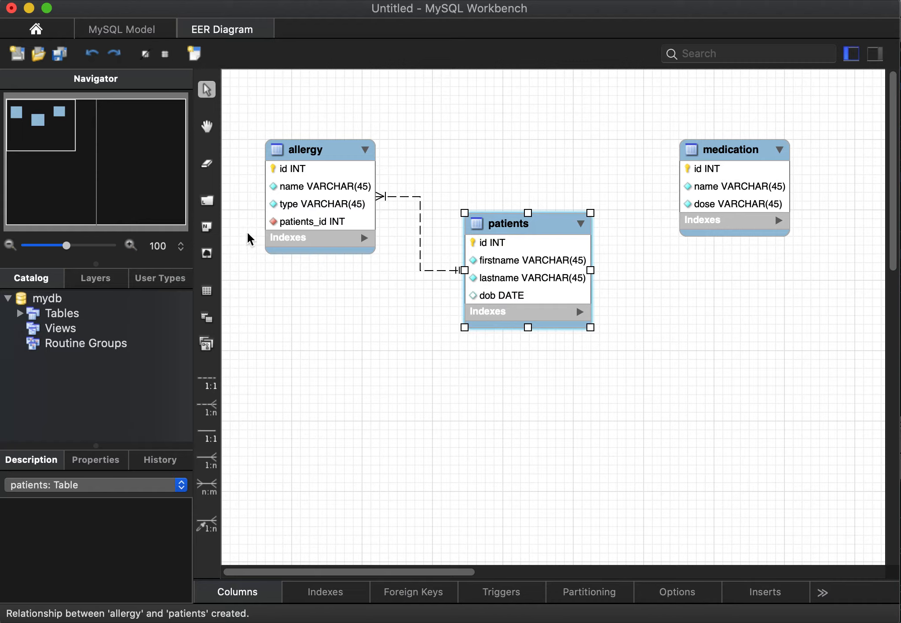
Step: Create a non-identifying one-to-many relationship with medication receiving the foreign key and patients as the referenced table
left_click(208, 407)
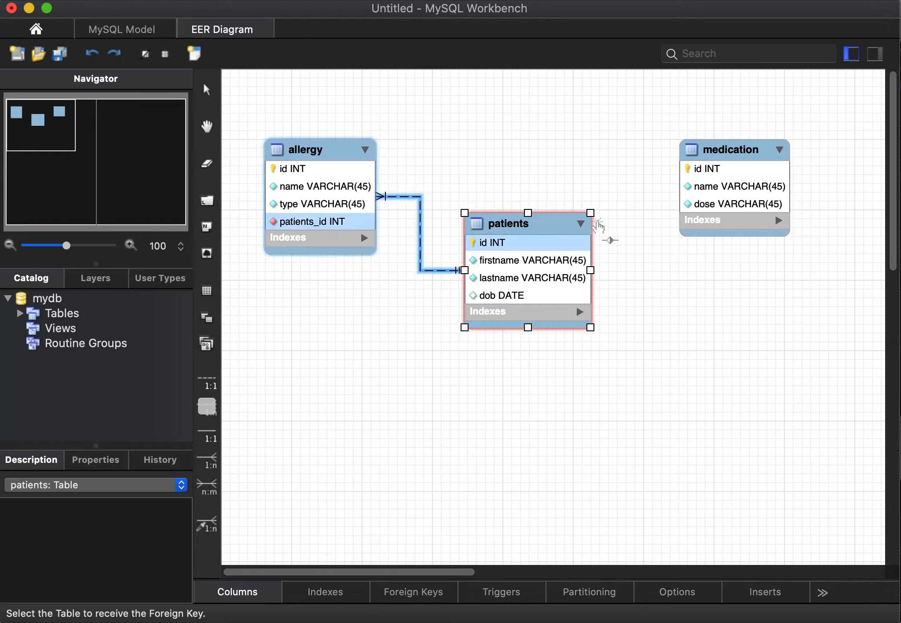
left_click(707, 187)
left_click(537, 268)
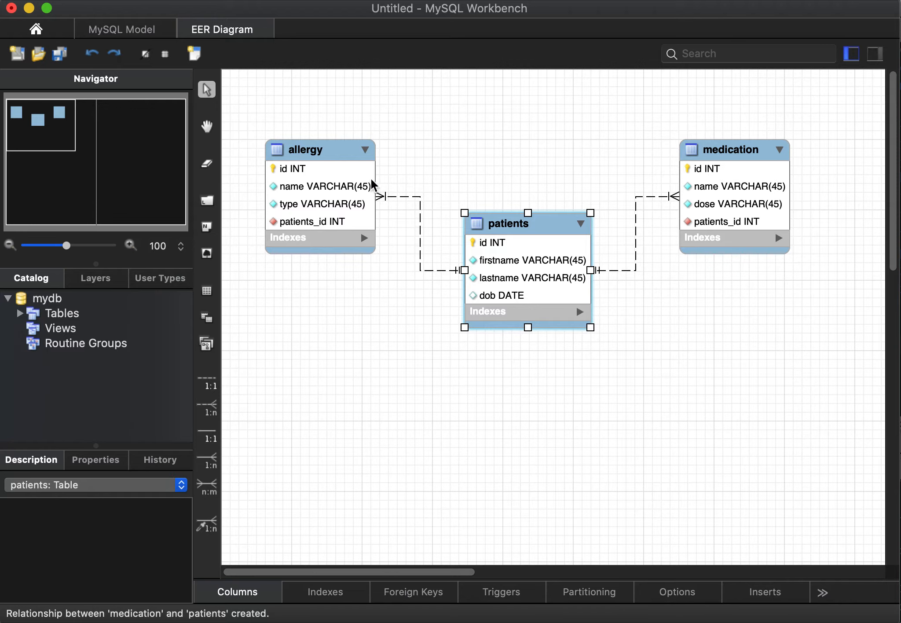
Step: Make the allergy side of the allergy–patients relationship optional in its foreign key settings, and deselect the relationship
left_click(402, 199)
left_click(420, 215)
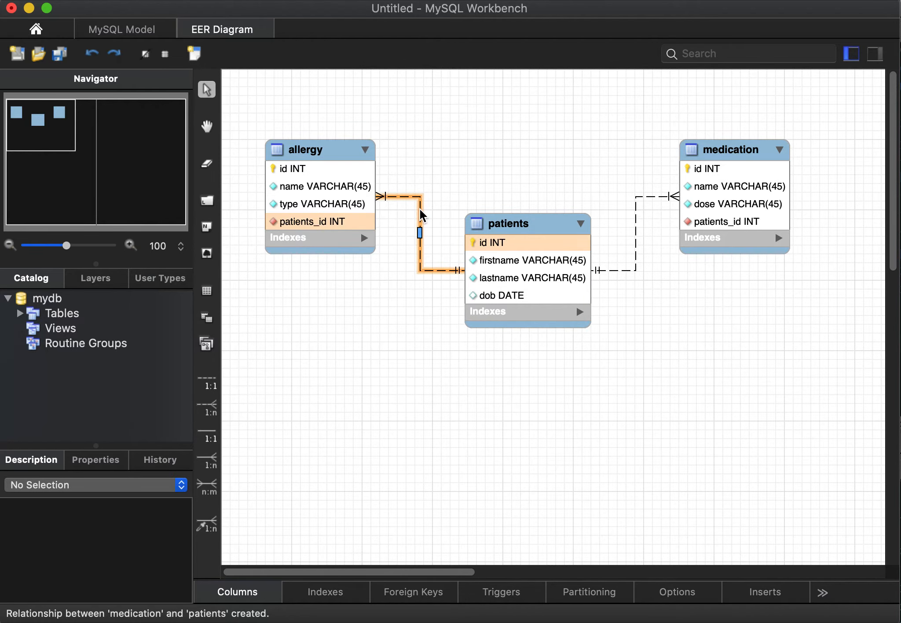
double_click(420, 214)
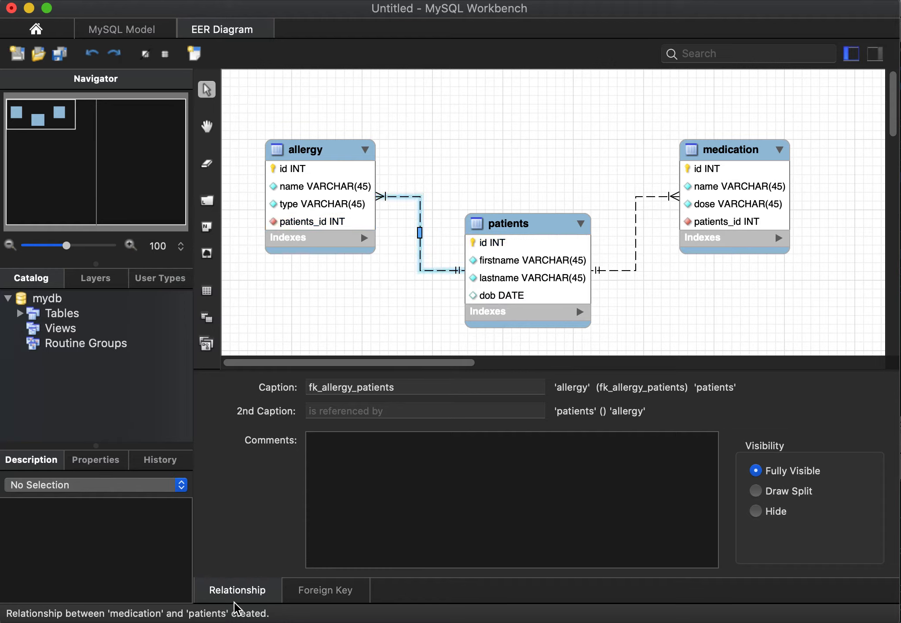
left_click(340, 598)
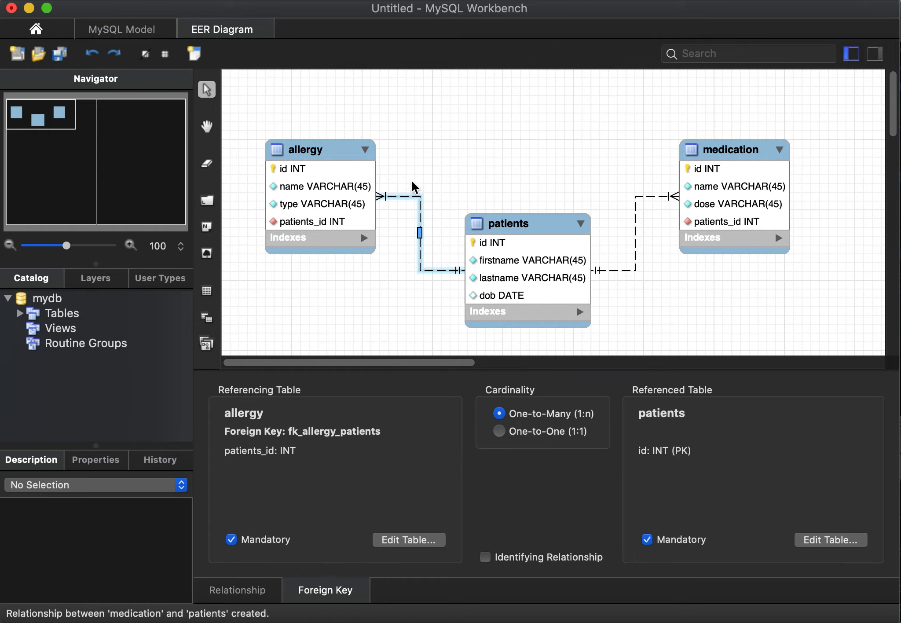
left_click(231, 539)
left_click(655, 314)
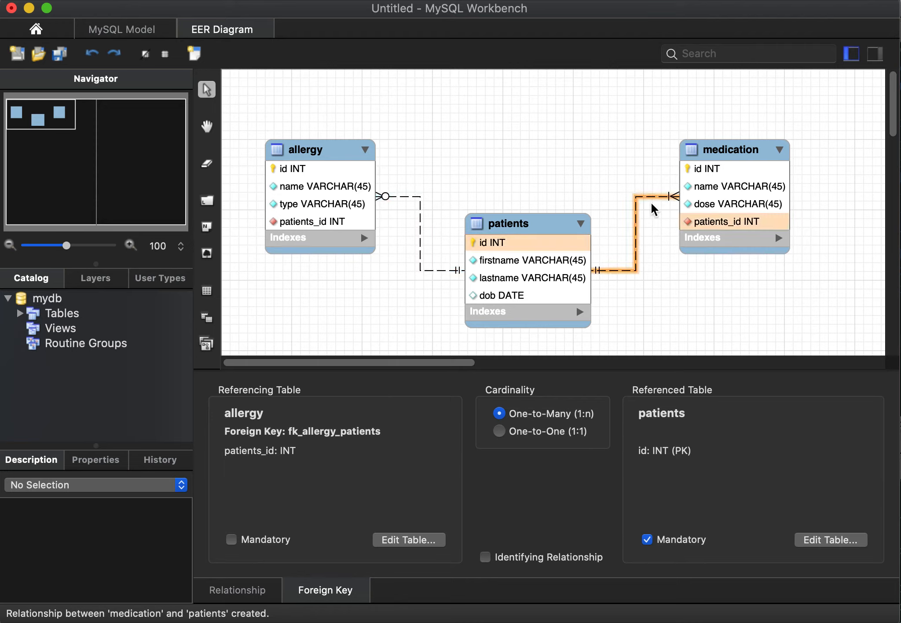
Step: Make the medication side of the medication–patients relationship optional in its foreign key settings, and collapse the relationship editor to enlarge the diagram area
left_click(636, 231)
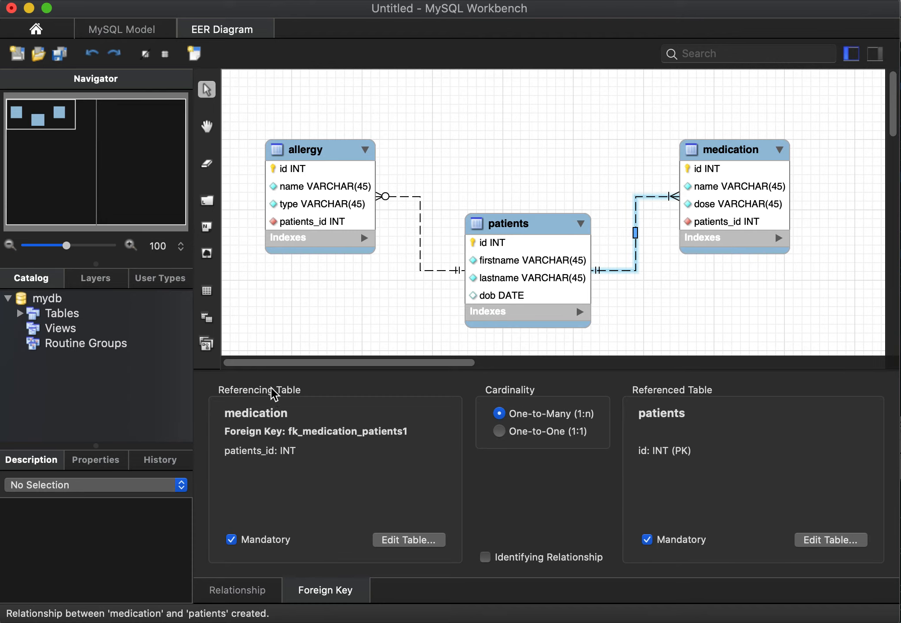
left_click(231, 538)
left_click(664, 311)
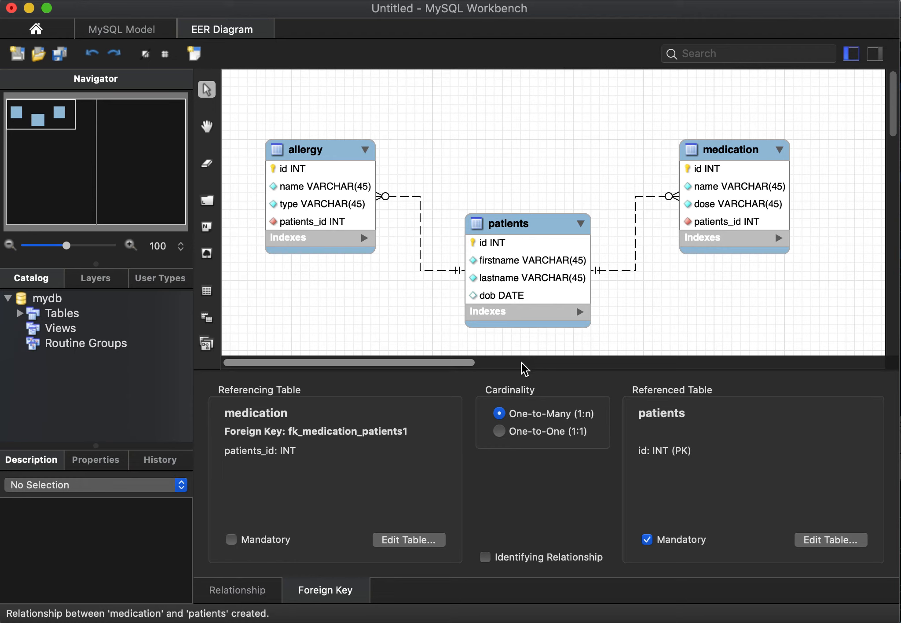
left_click_drag(776, 369, 779, 599)
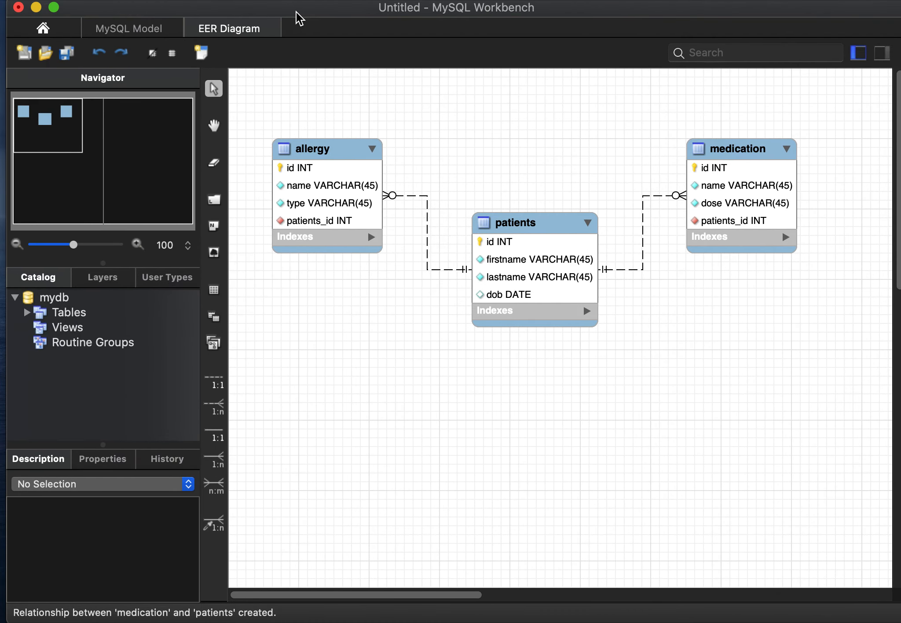
Step: Save the model under the name ERD on the Desktop, replacing the existing file of that name
left_click(152, 0)
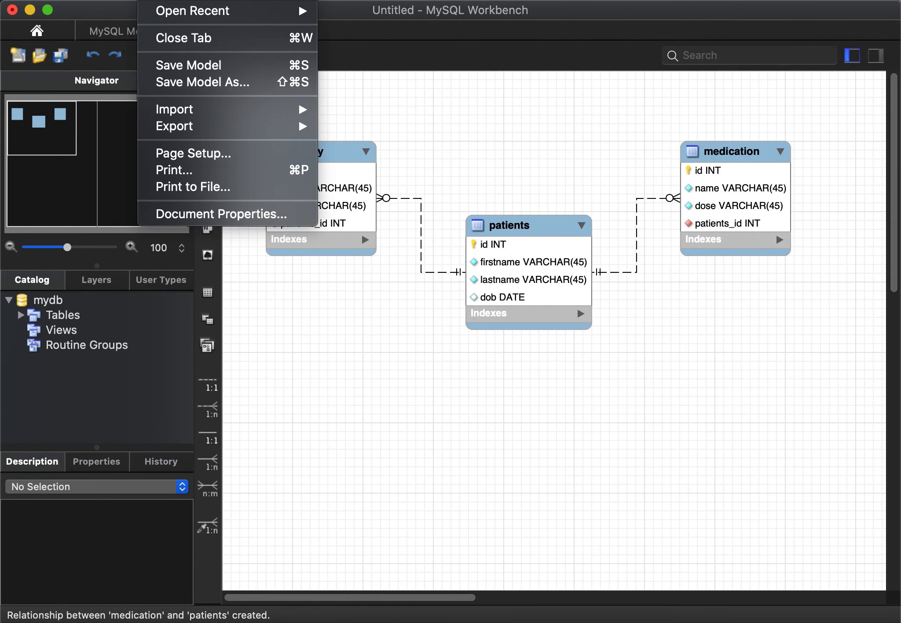
left_click(227, 86)
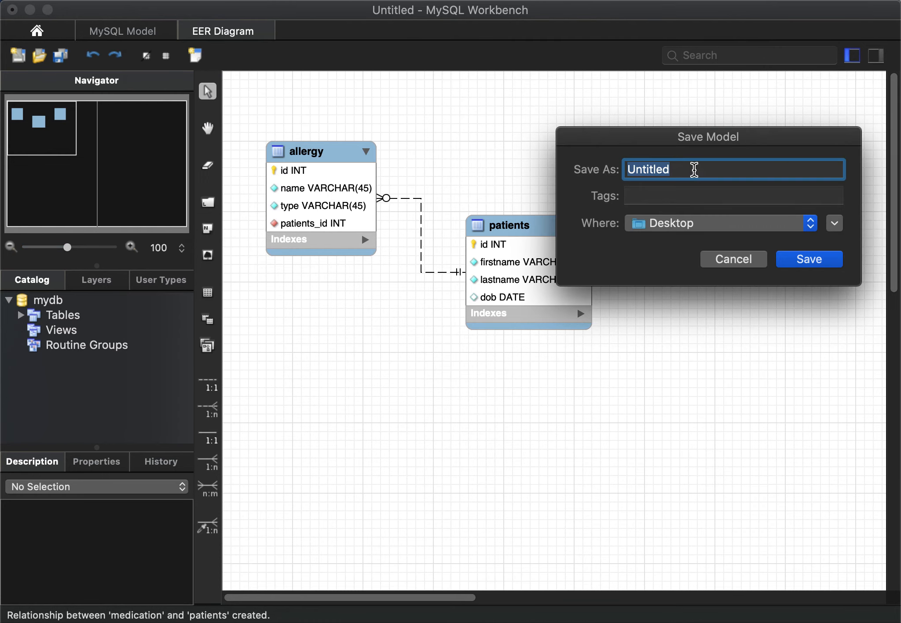
type("ERD")
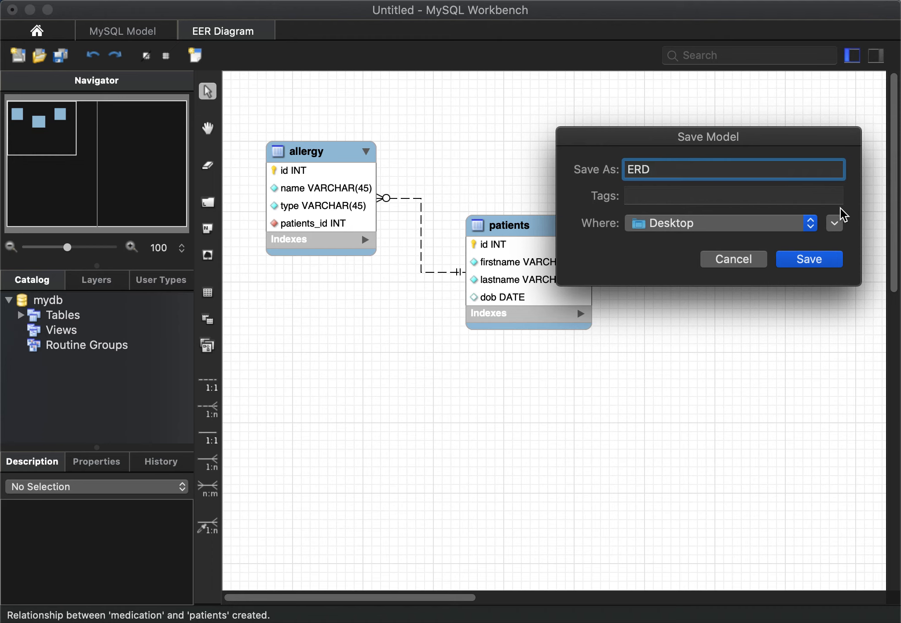
left_click(821, 264)
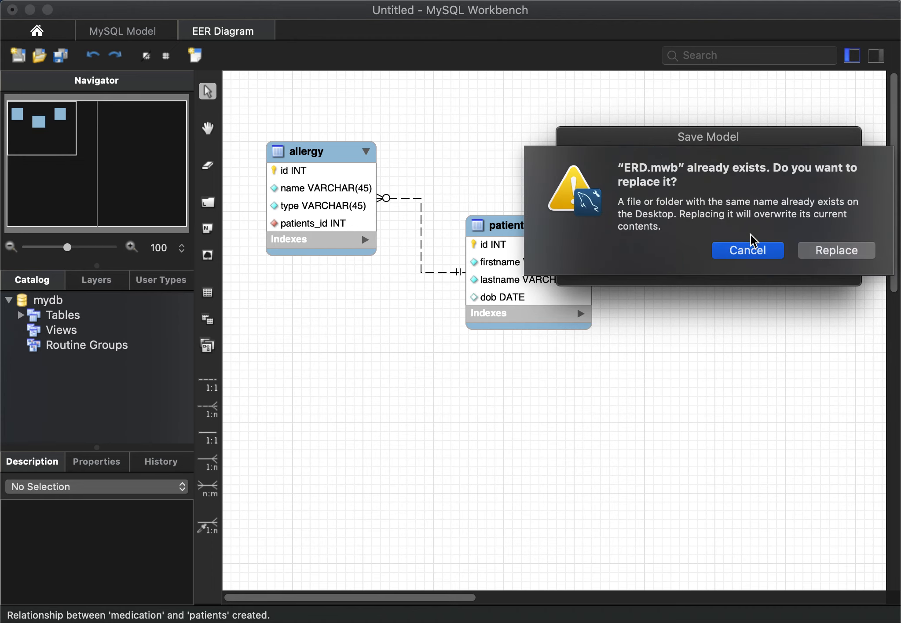
left_click(844, 249)
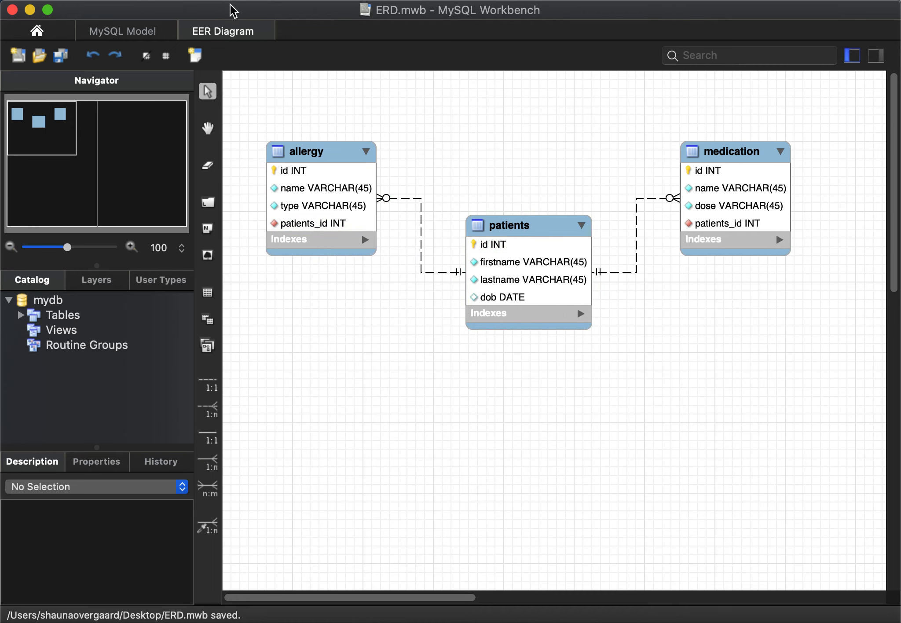
left_click(150, 0)
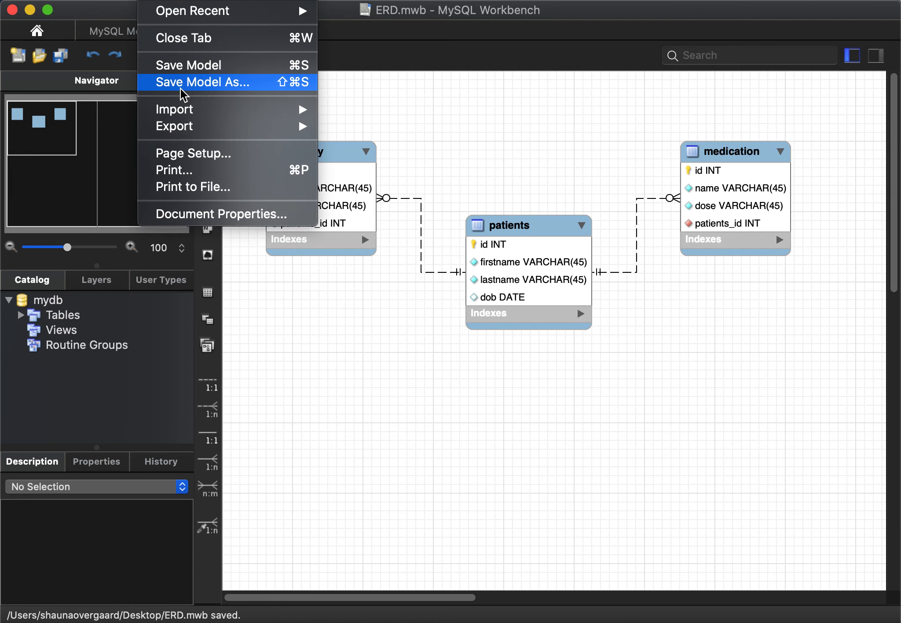
mouse_move(184, 127)
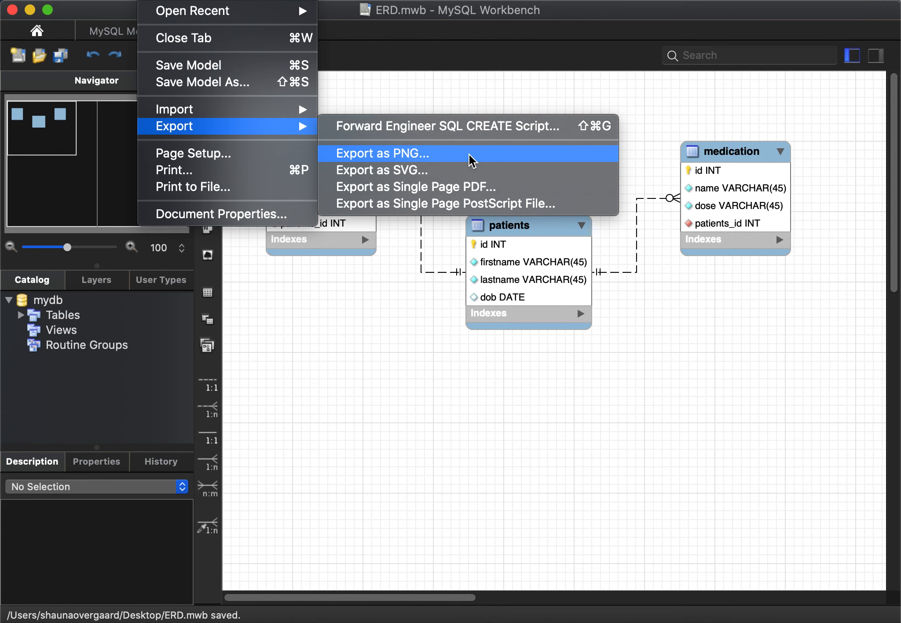
left_click(339, 412)
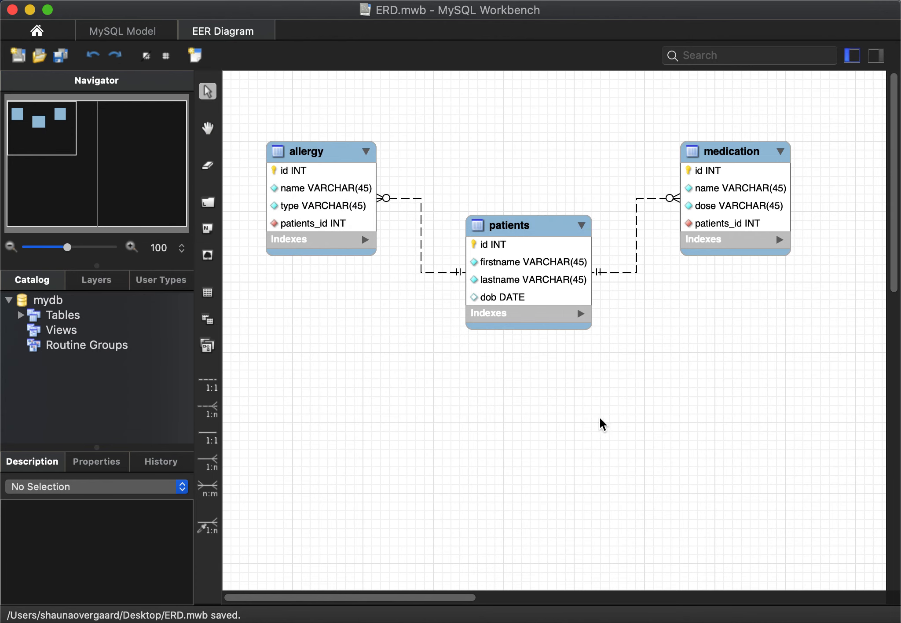